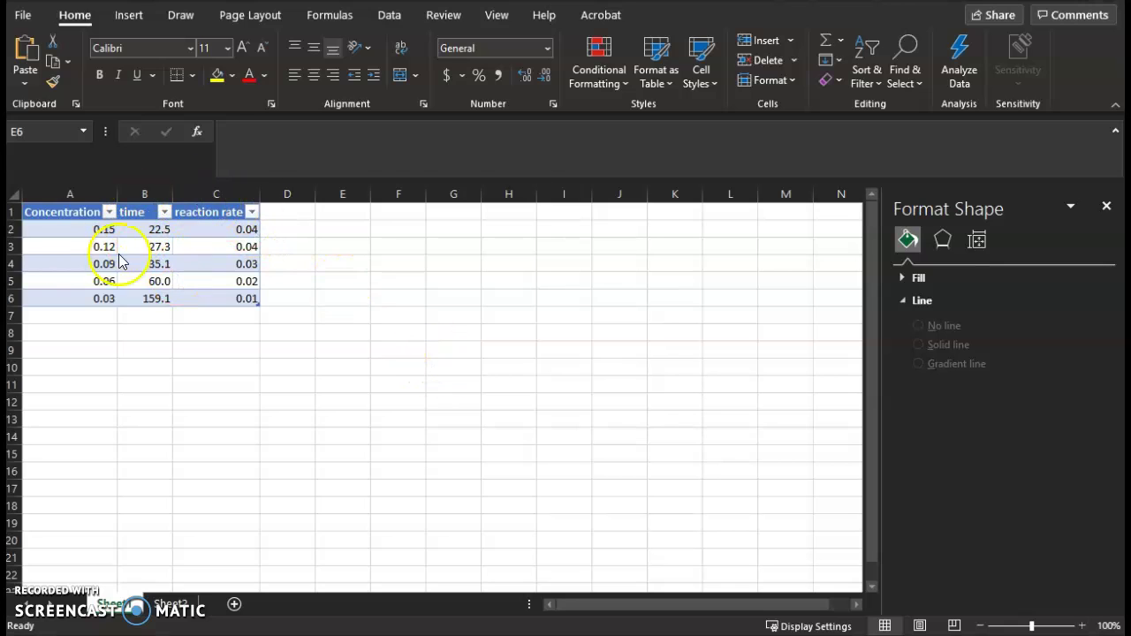
Step: Insert a blank markers-only Scatter chart and drag it beside the concentration/time table
click(129, 19)
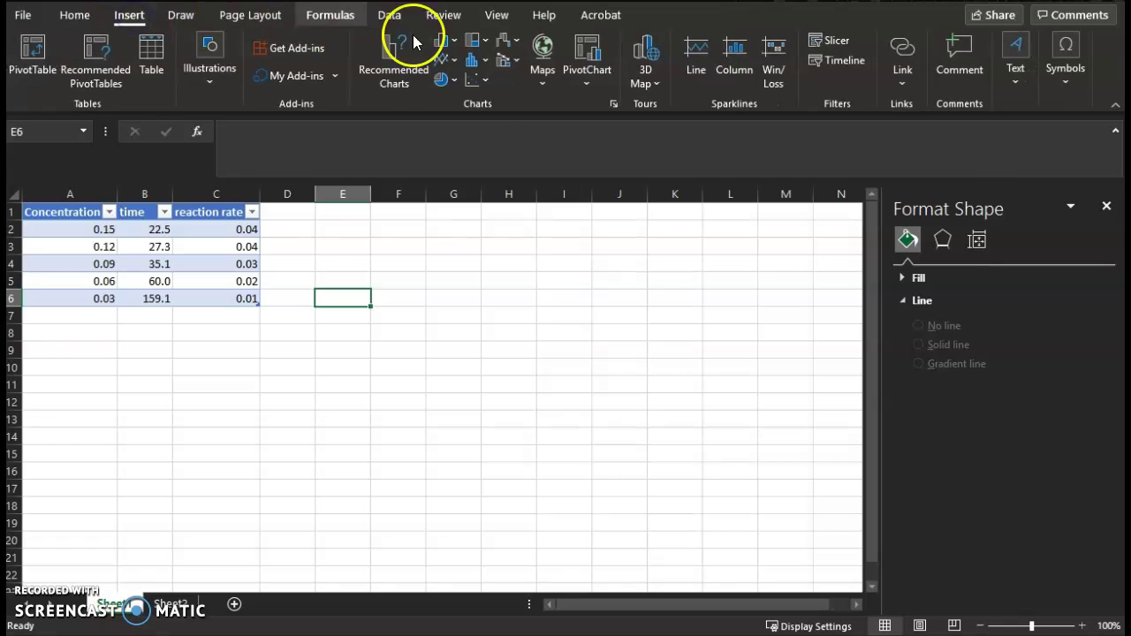
click(474, 81)
click(492, 143)
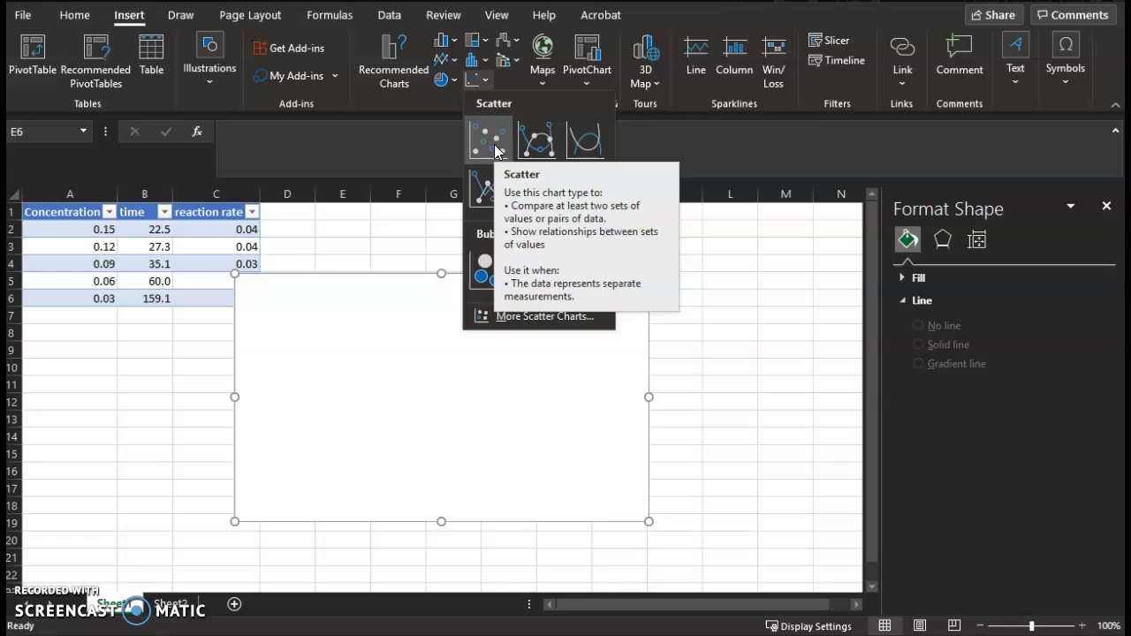
click(494, 150)
drag(383, 310, 465, 300)
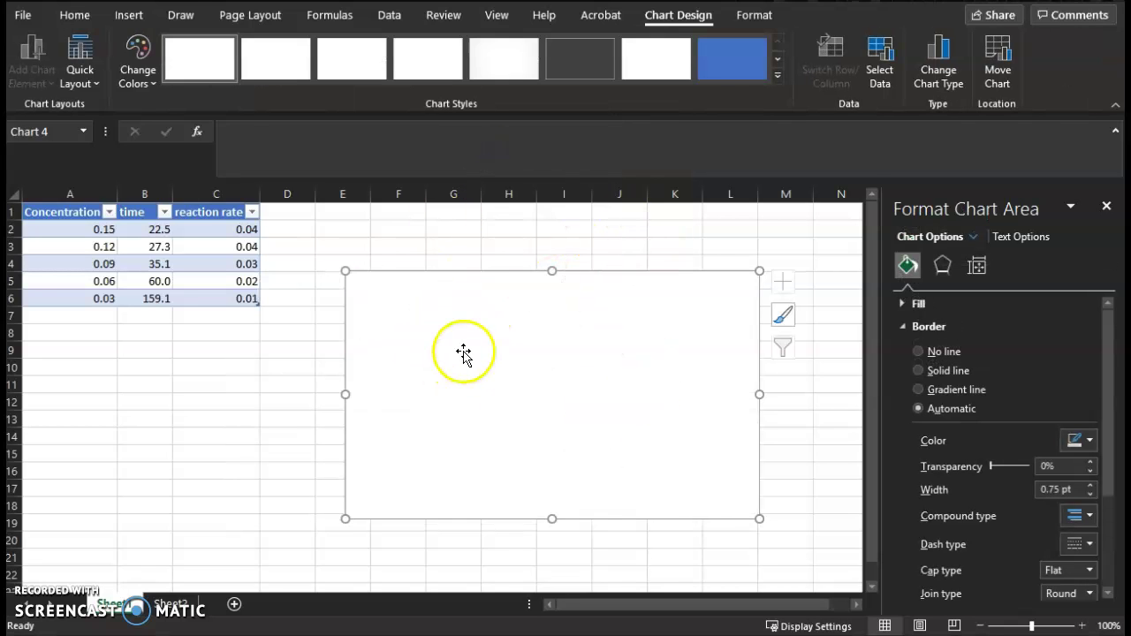
Step: Bring up the empty chart's right-click menu to reach Select Data
click(447, 316)
right_click(447, 316)
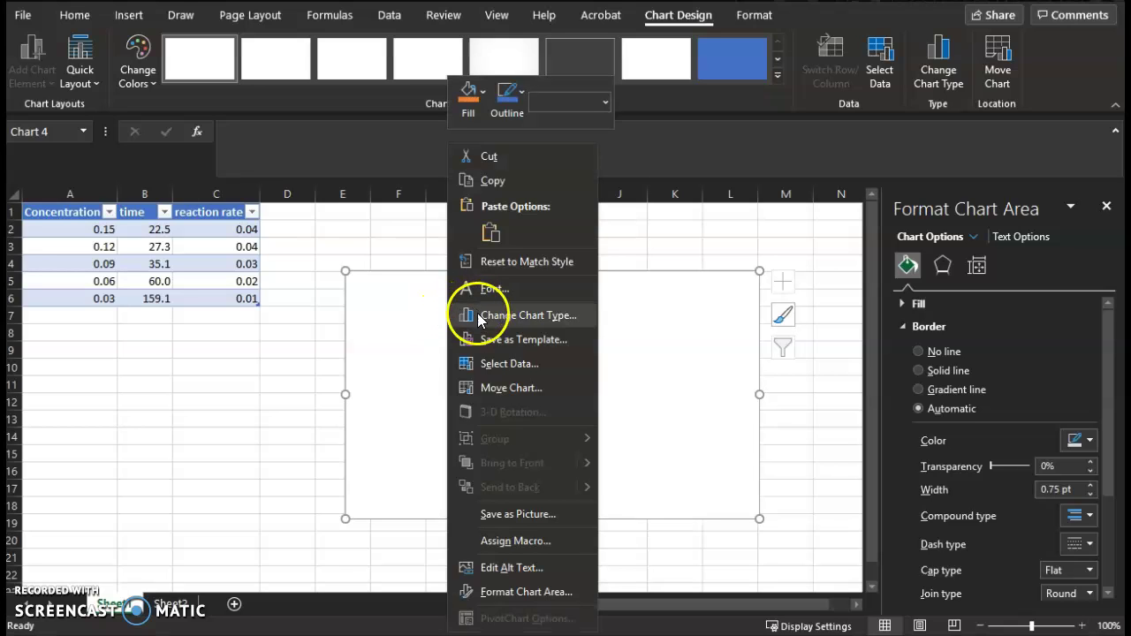
click(441, 341)
right_click(441, 340)
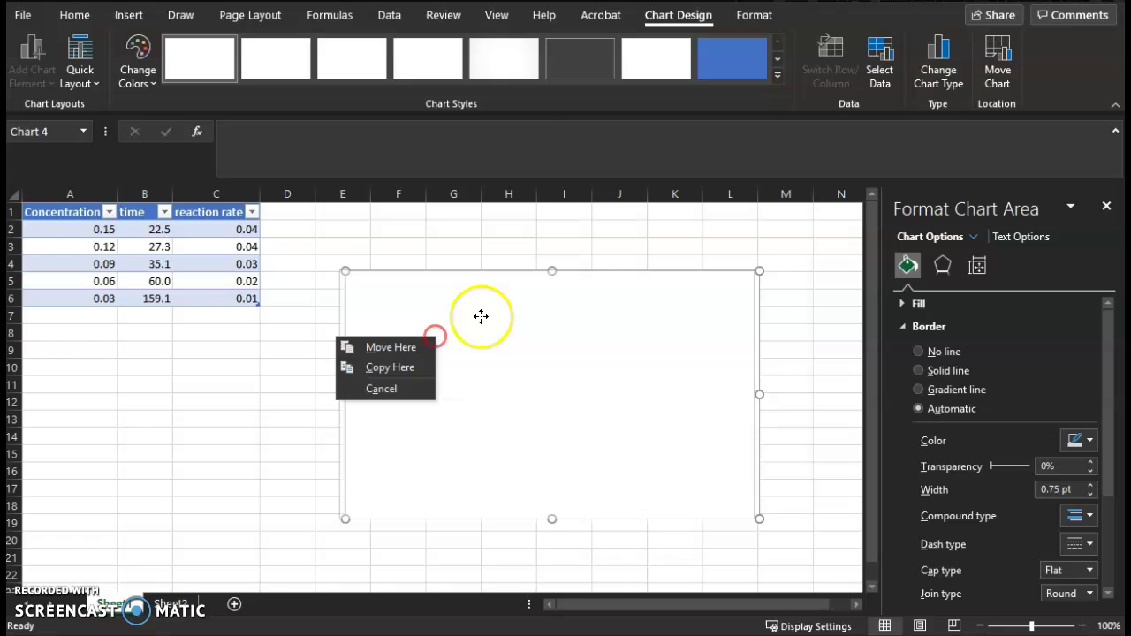
right_click(475, 308)
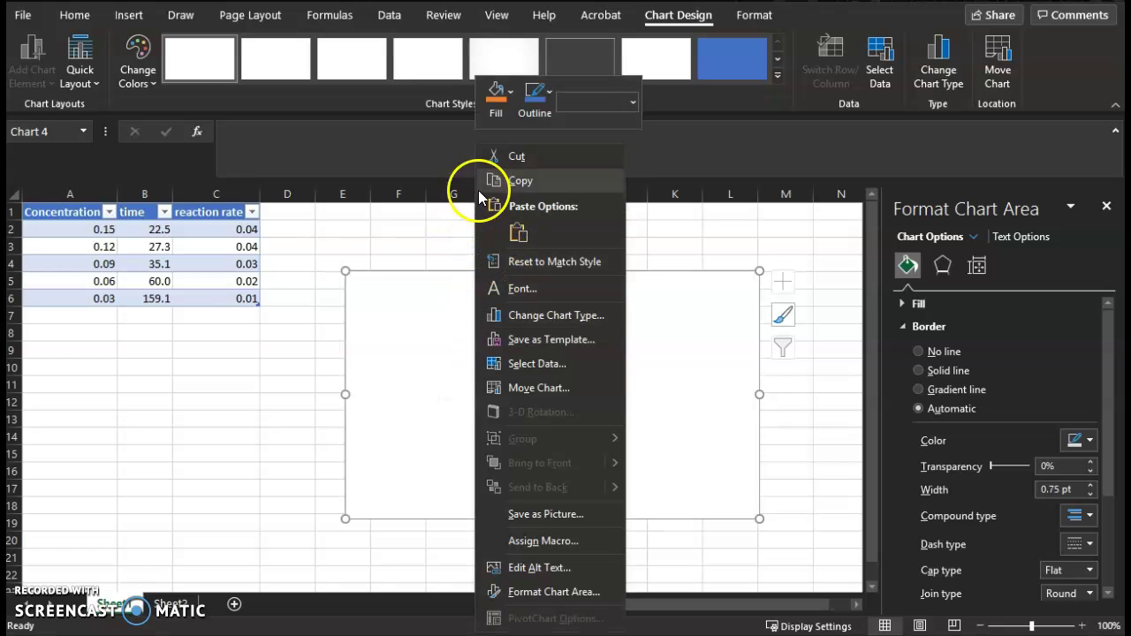
Step: In Select Data Source, add a new series named 'Time vs Concentration'
click(561, 369)
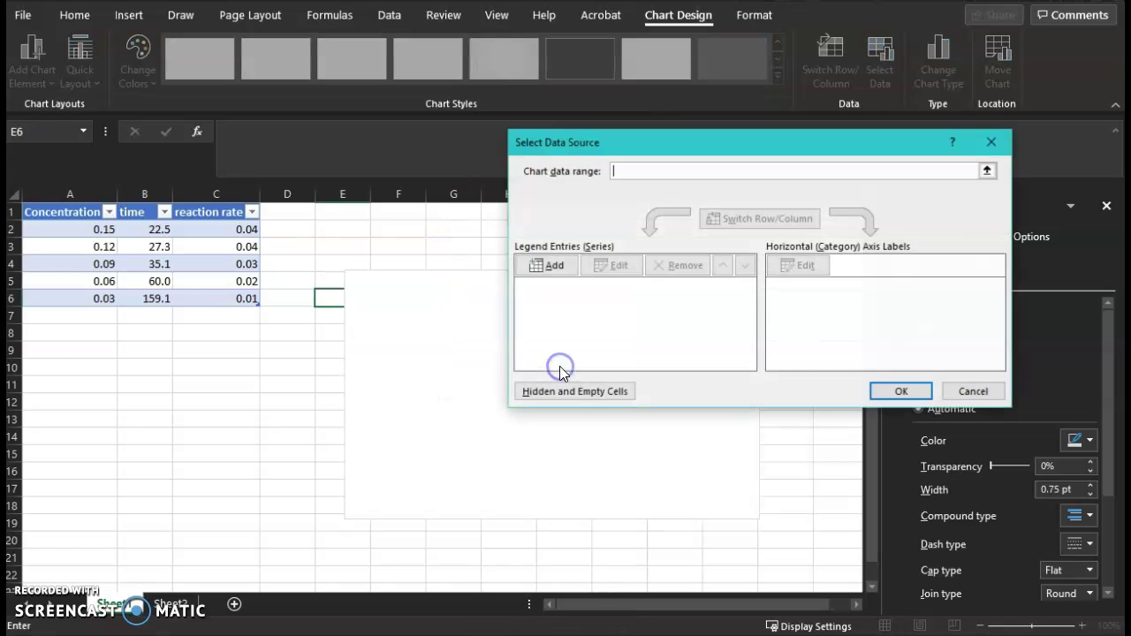
click(525, 295)
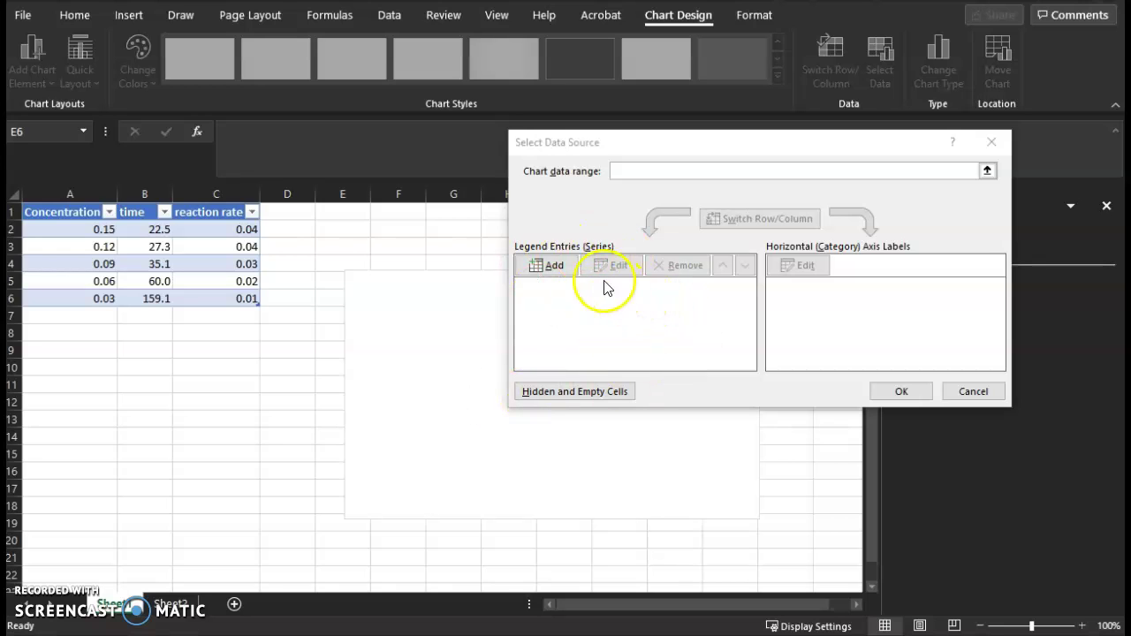
click(552, 265)
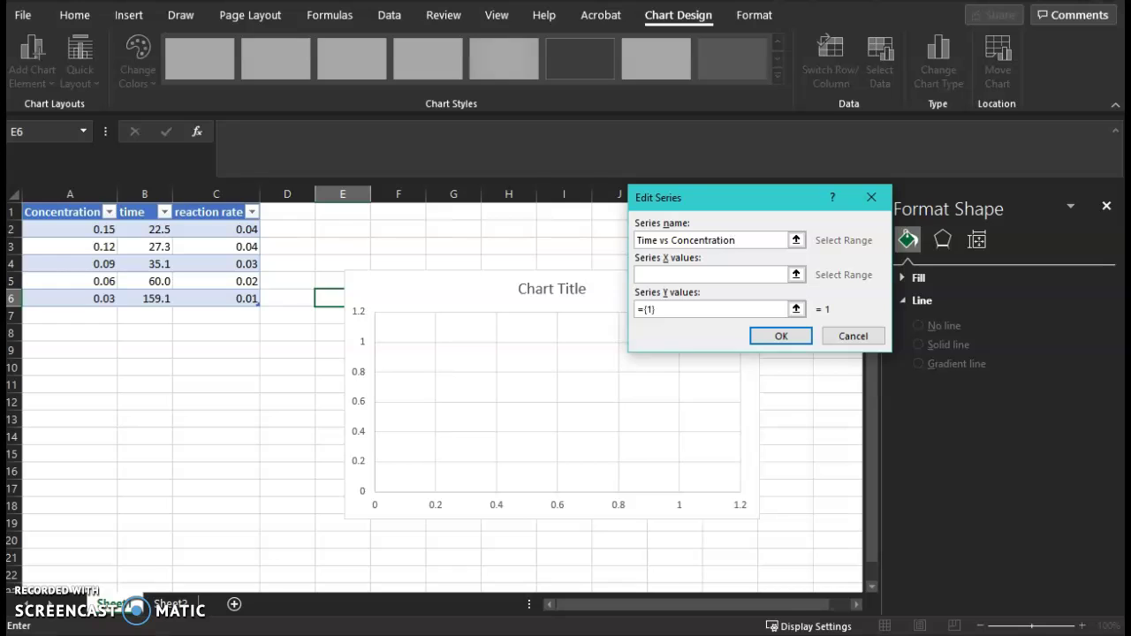
Step: Set the series X values to A2:A6 and Y values to B2:B6, then confirm
click(725, 275)
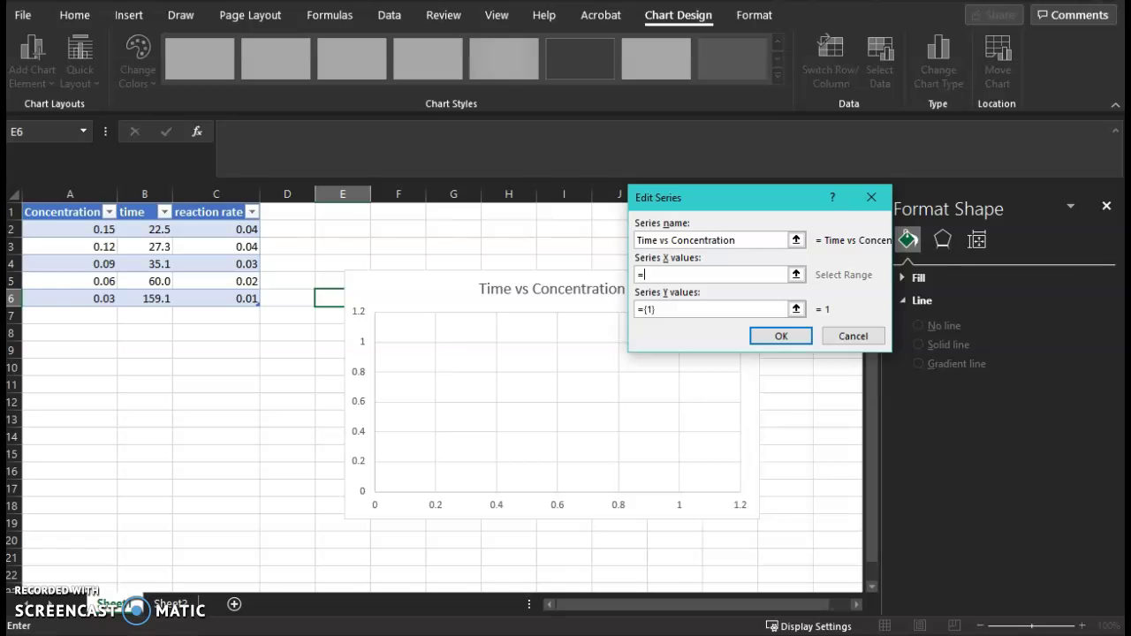
drag(57, 226, 56, 297)
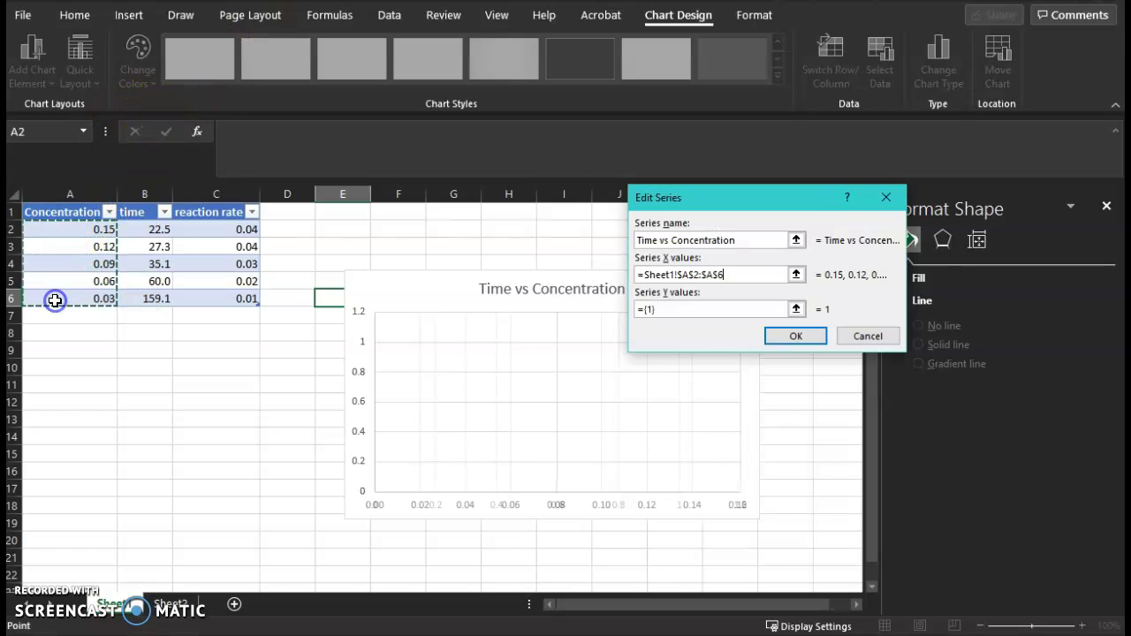
click(733, 309)
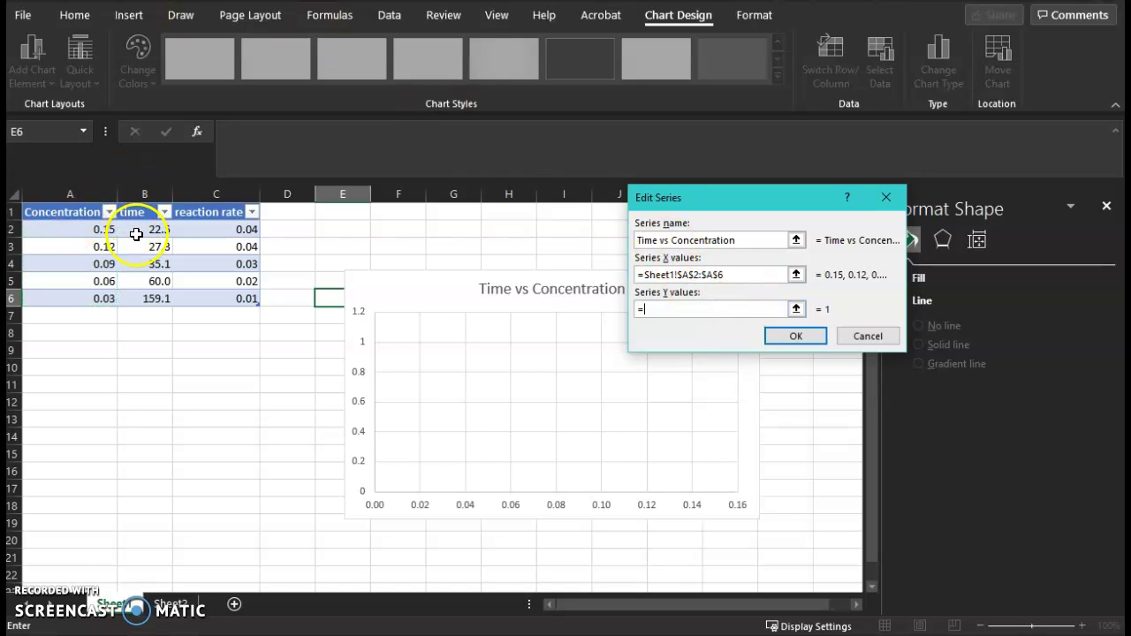
drag(137, 229, 145, 298)
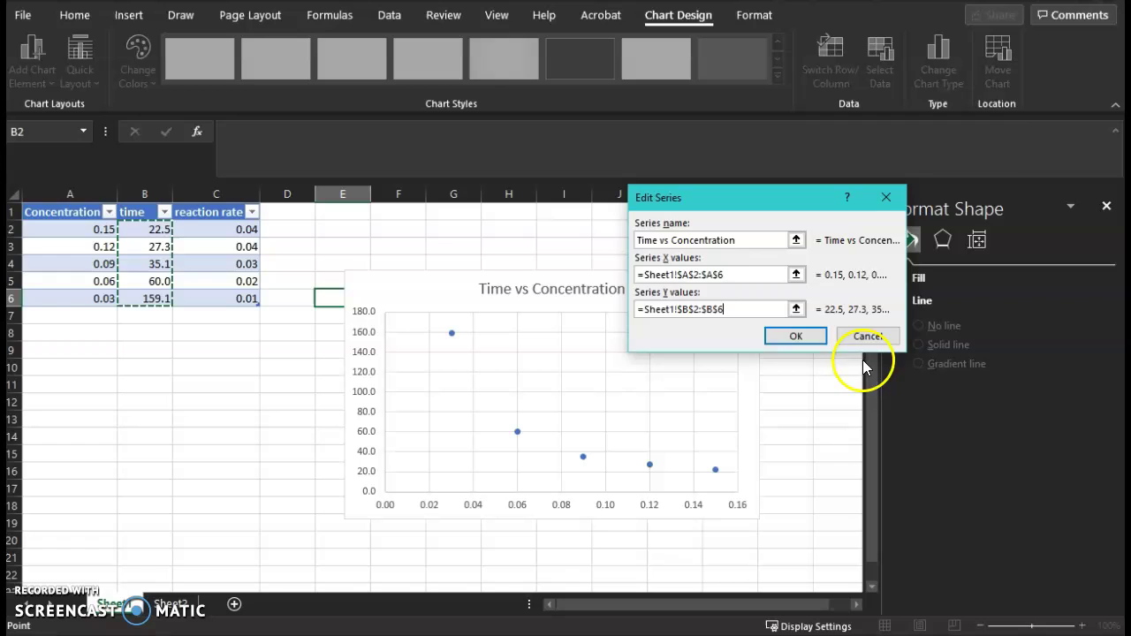
click(821, 340)
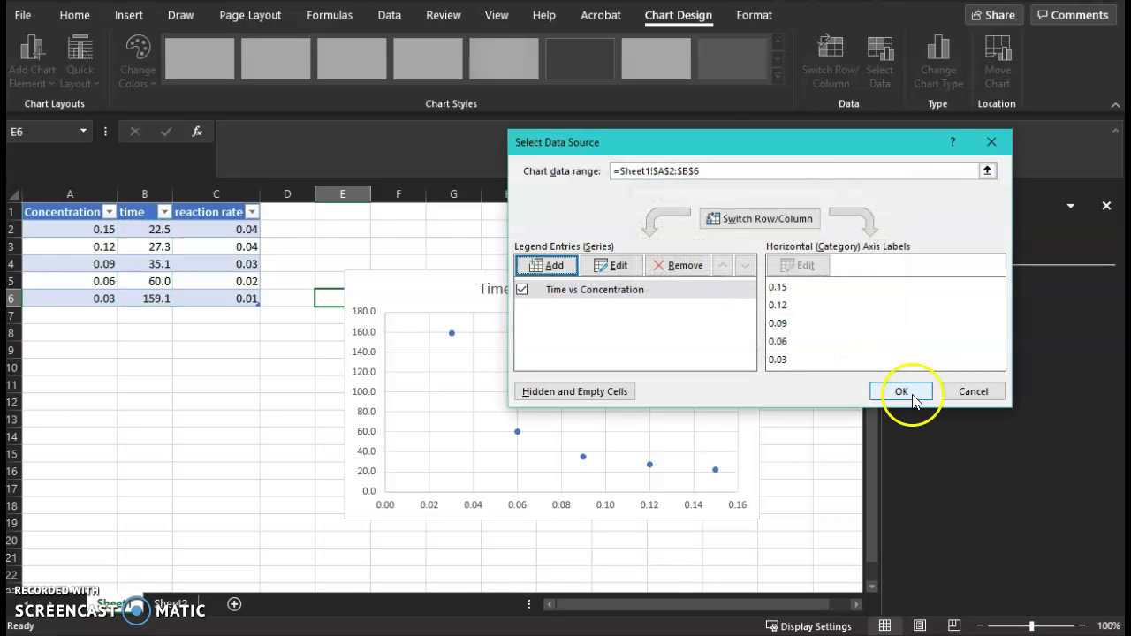
Step: Close Select Data Source and turn on Axis Titles for both chart axes
click(901, 391)
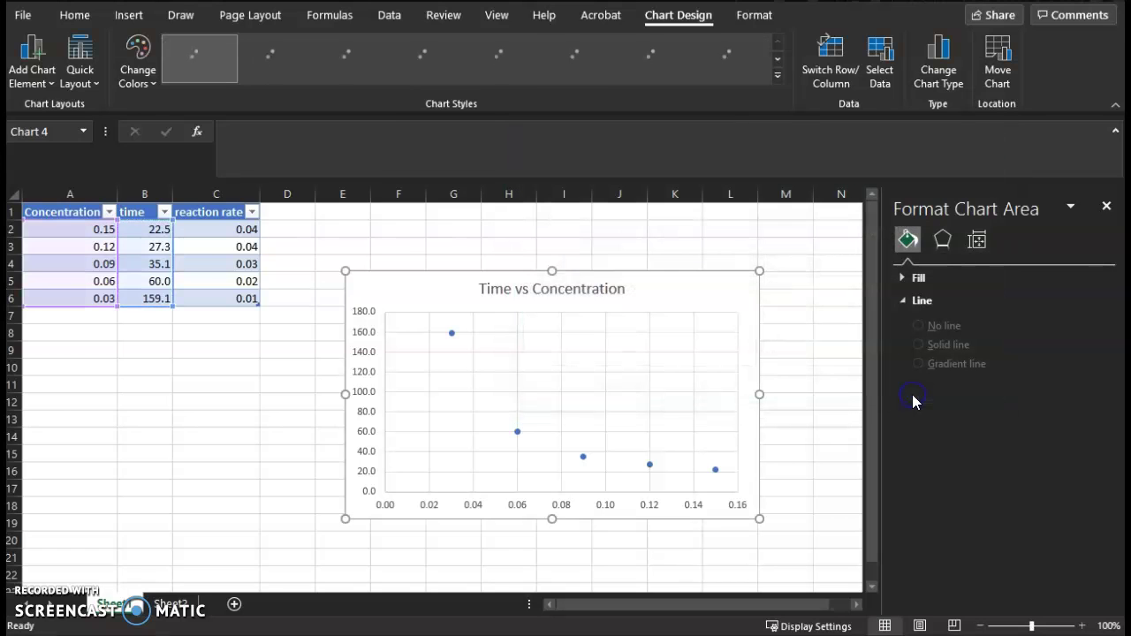
click(738, 300)
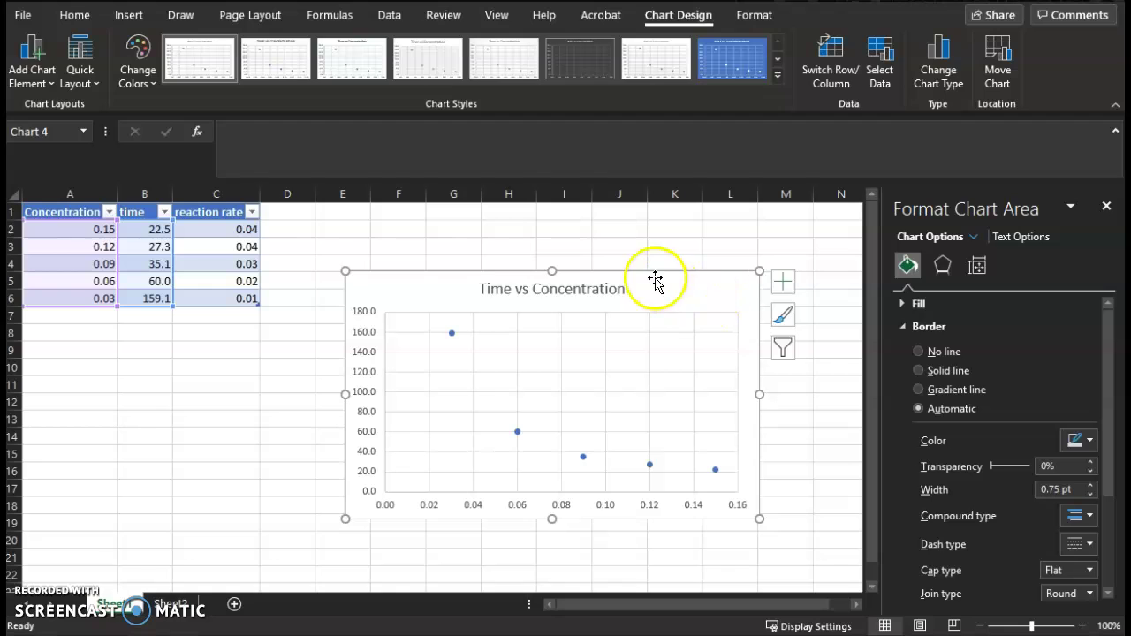
click(781, 284)
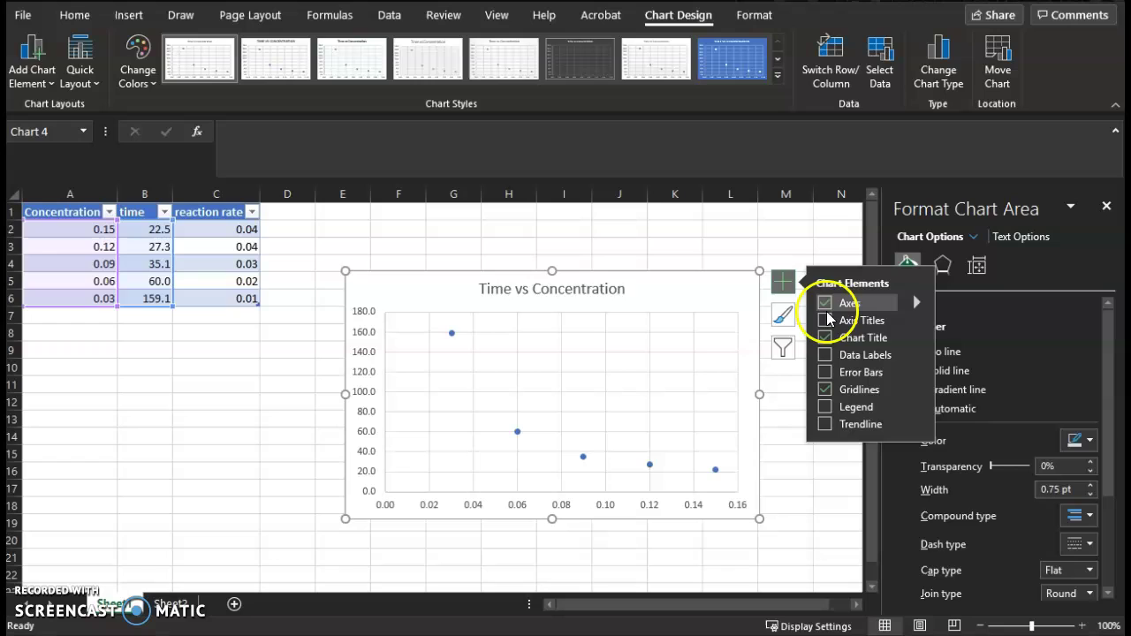
click(823, 327)
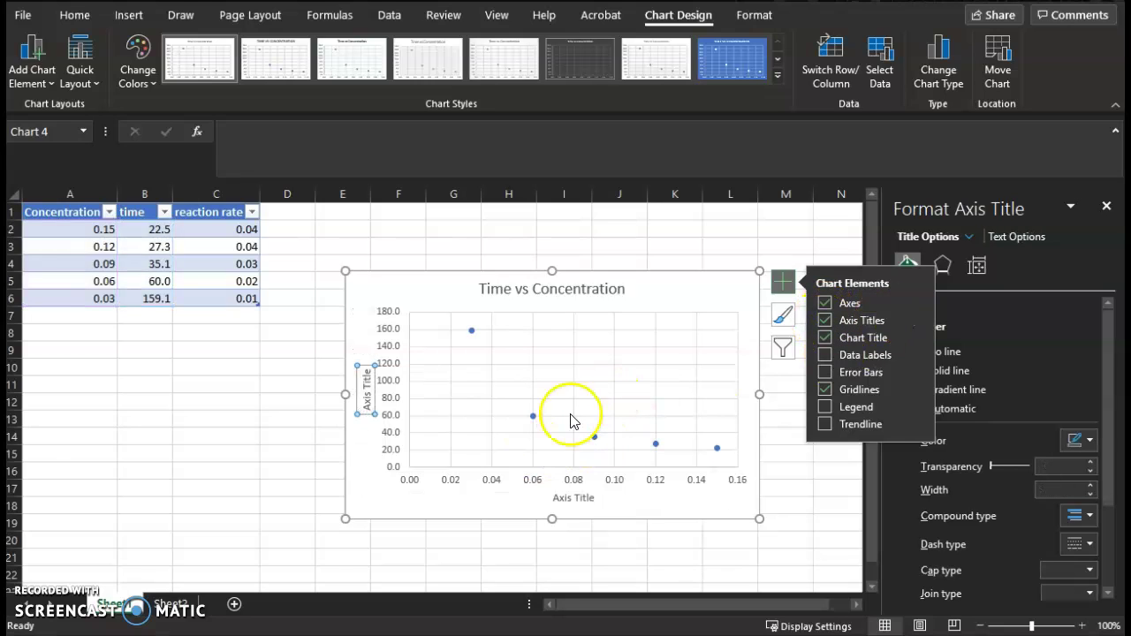
click(562, 496)
drag(561, 497, 566, 500)
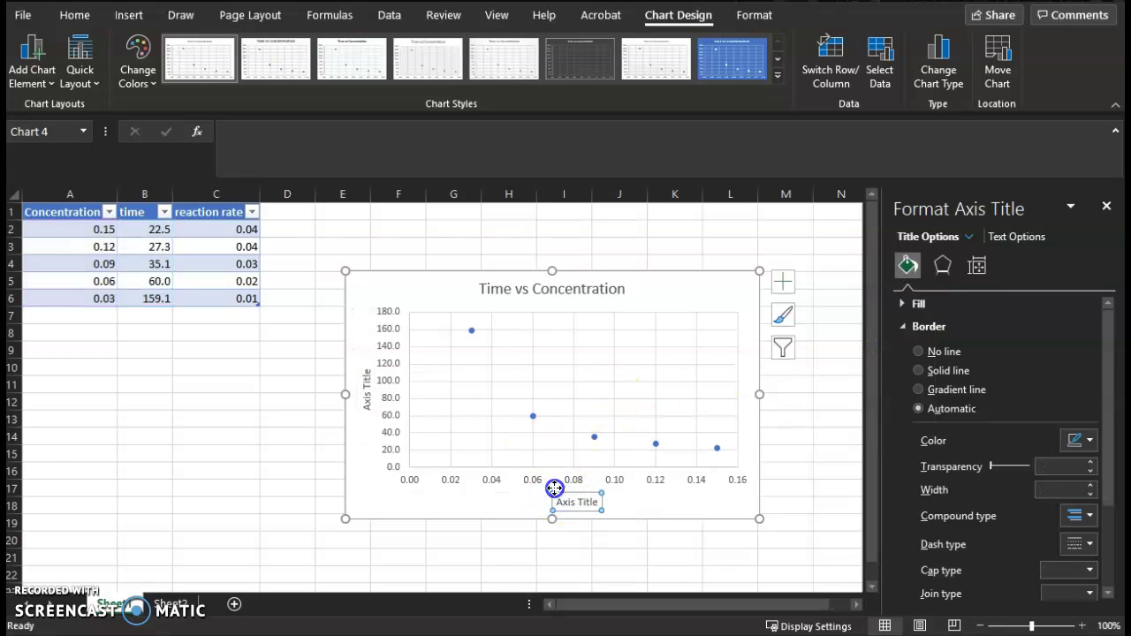
Step: Replace the horizontal axis title with 'Concentration of Sodium Thiosulfate (M)'
triple_click(567, 500)
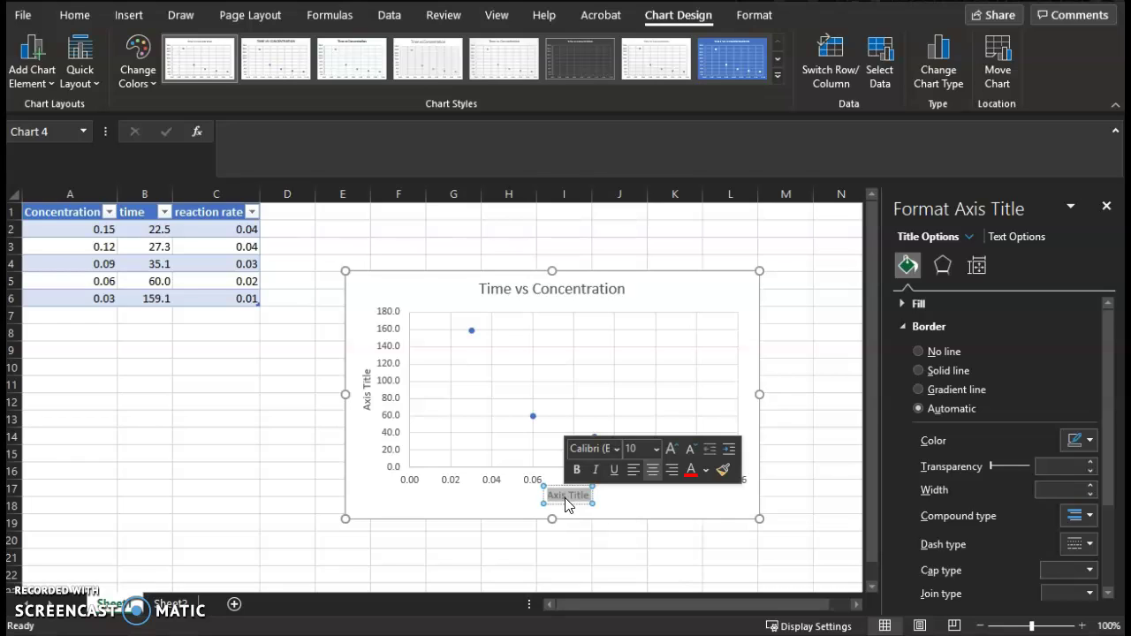
text(Concent)
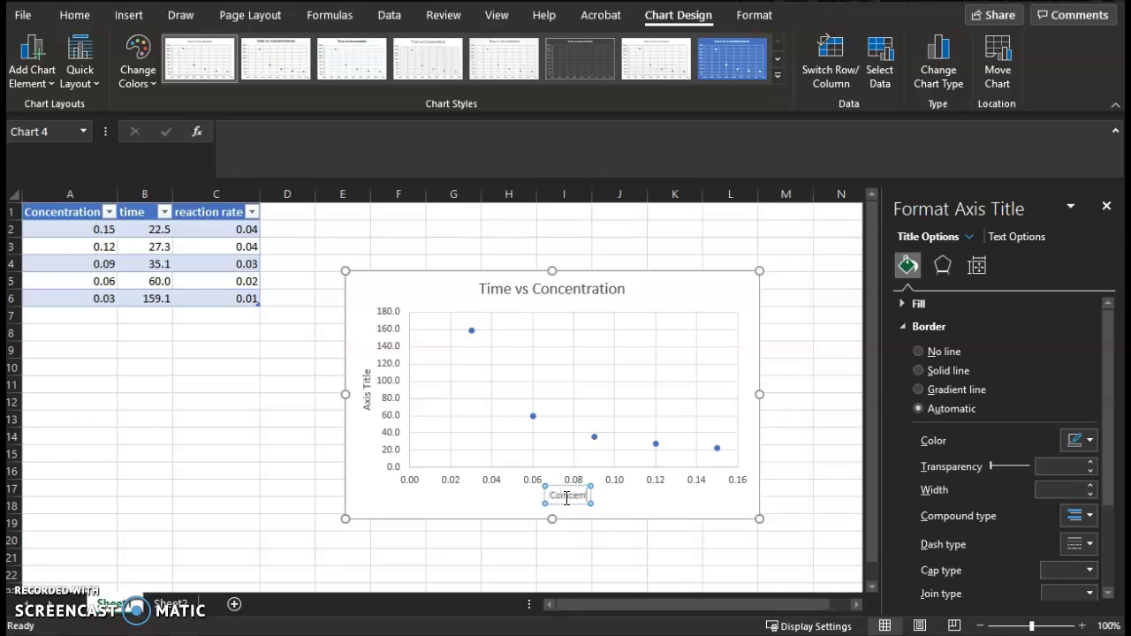
text(ration of S)
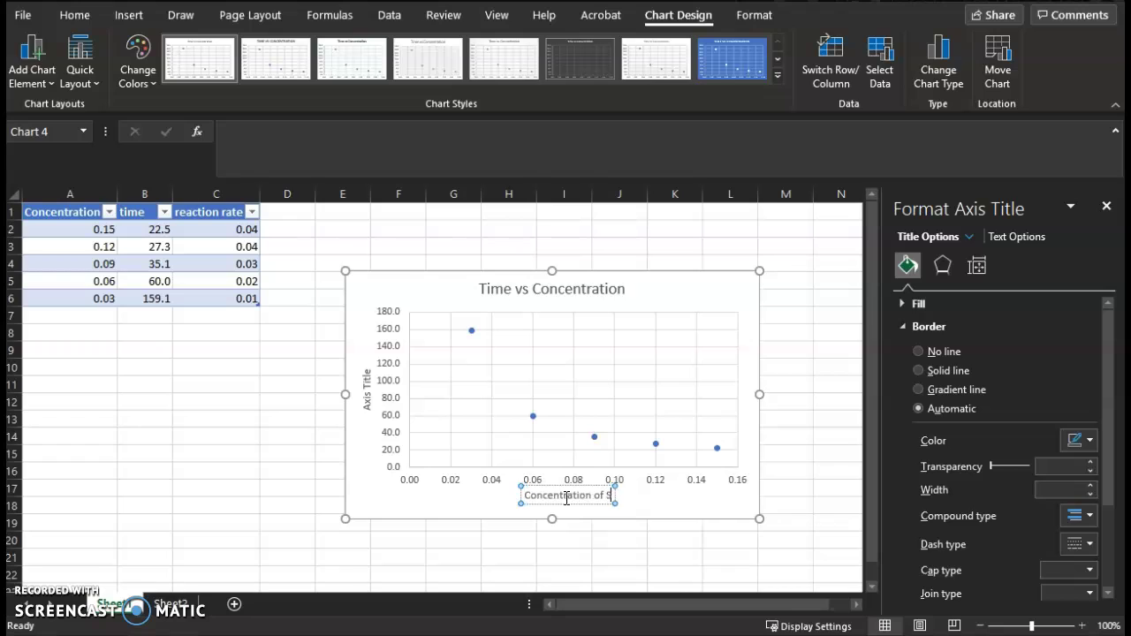
text(odium Thio)
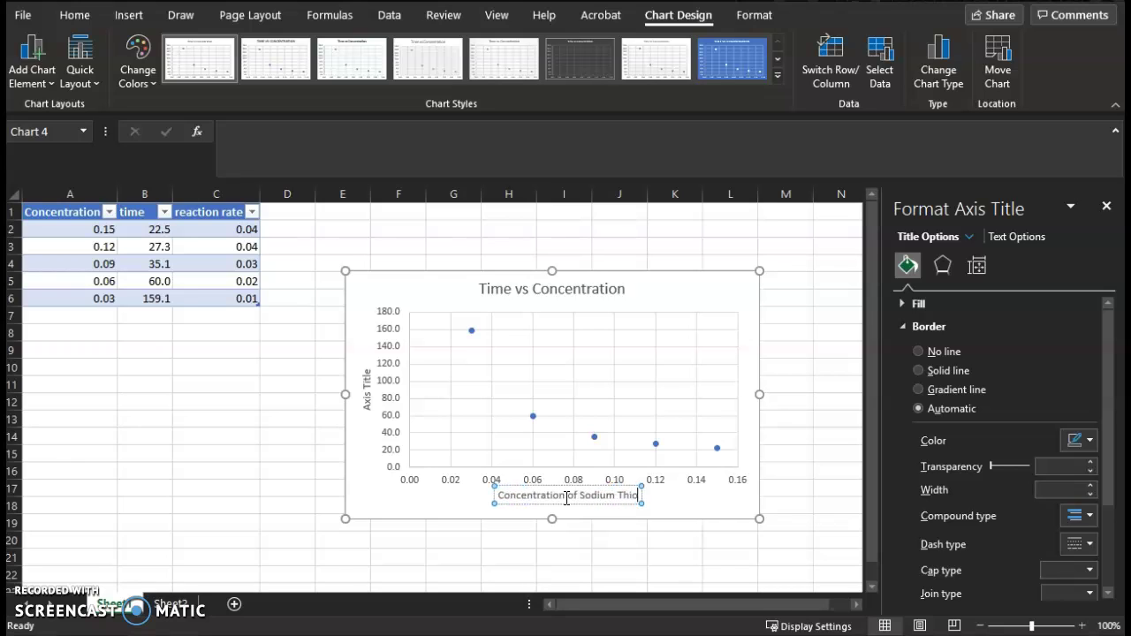
text(sulfate ()
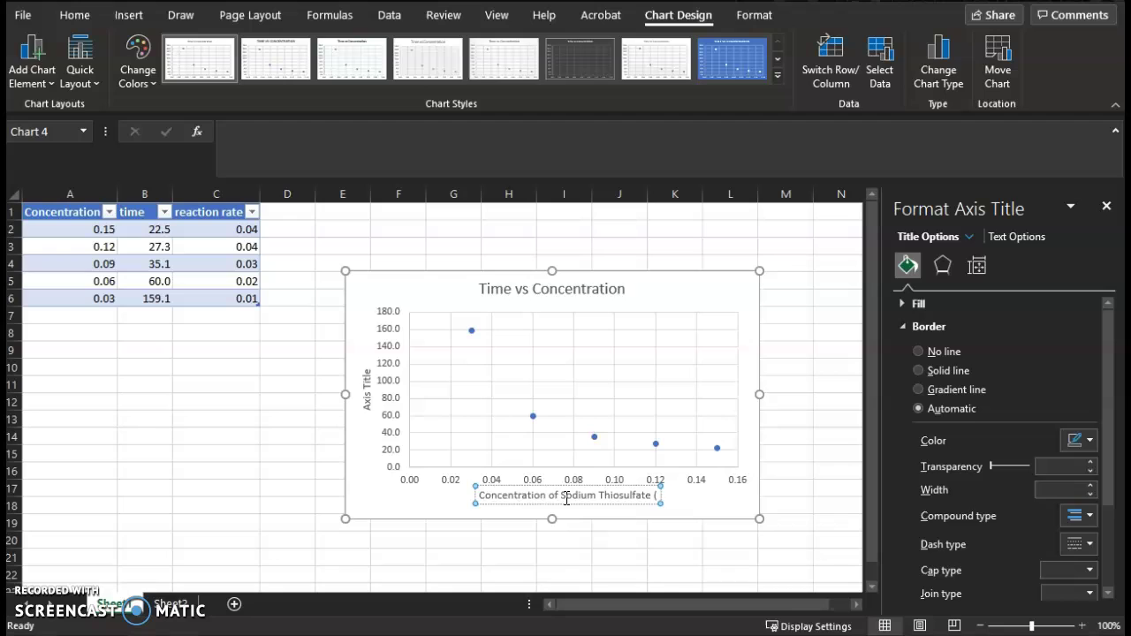
text(M))
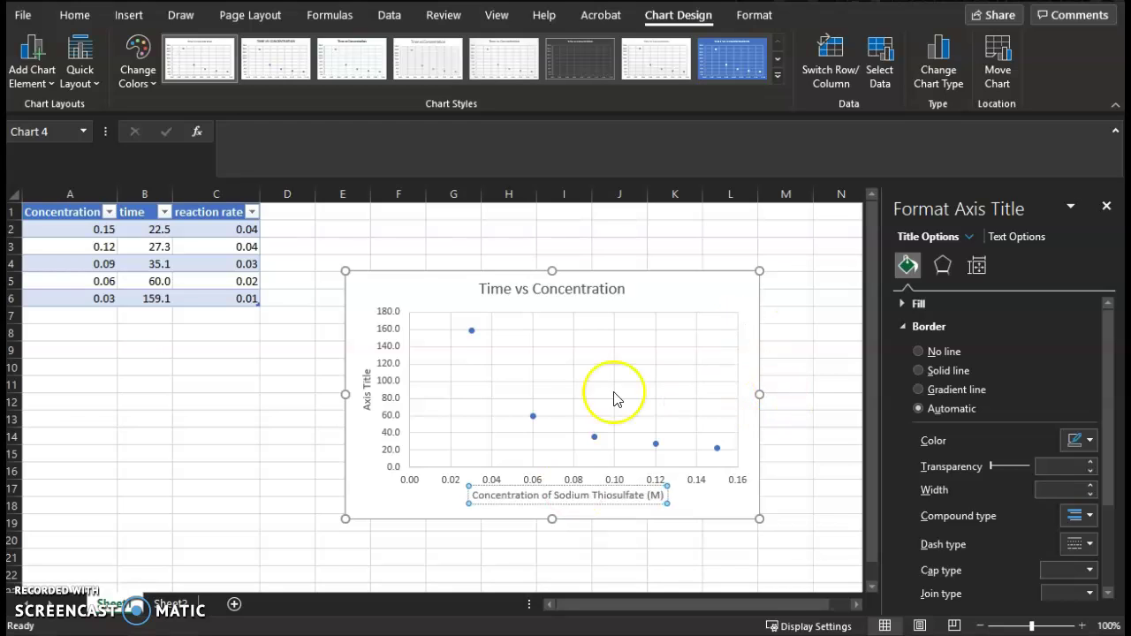
Step: Replace the vertical axis placeholder with 'Time until X was Obscured (s)'
click(366, 398)
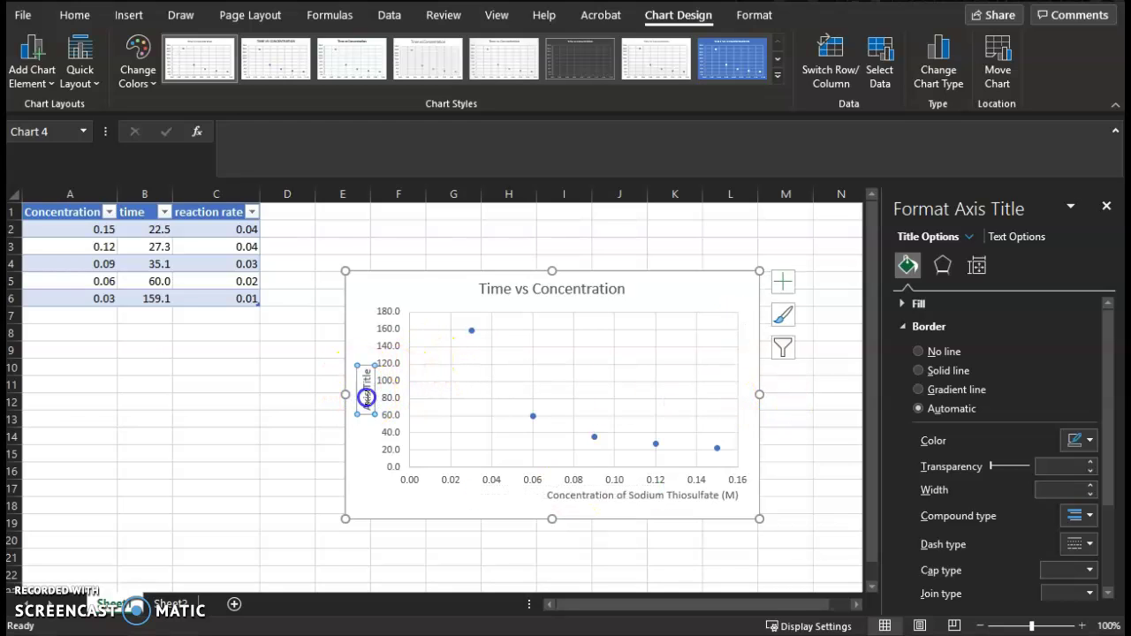
double_click(366, 398)
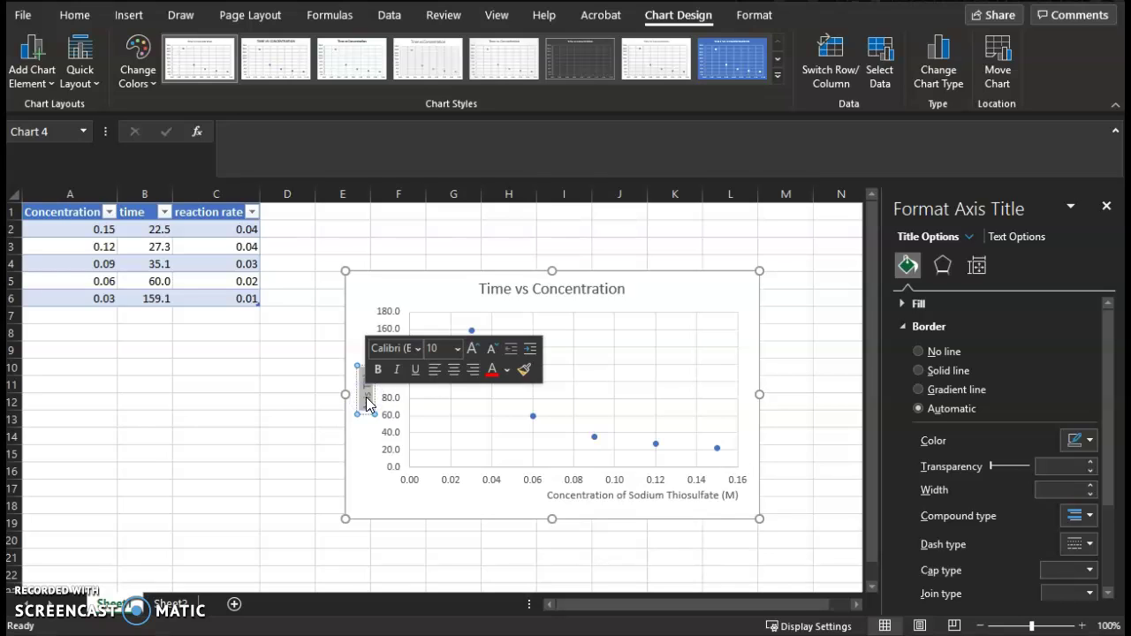
key(BackSpace)
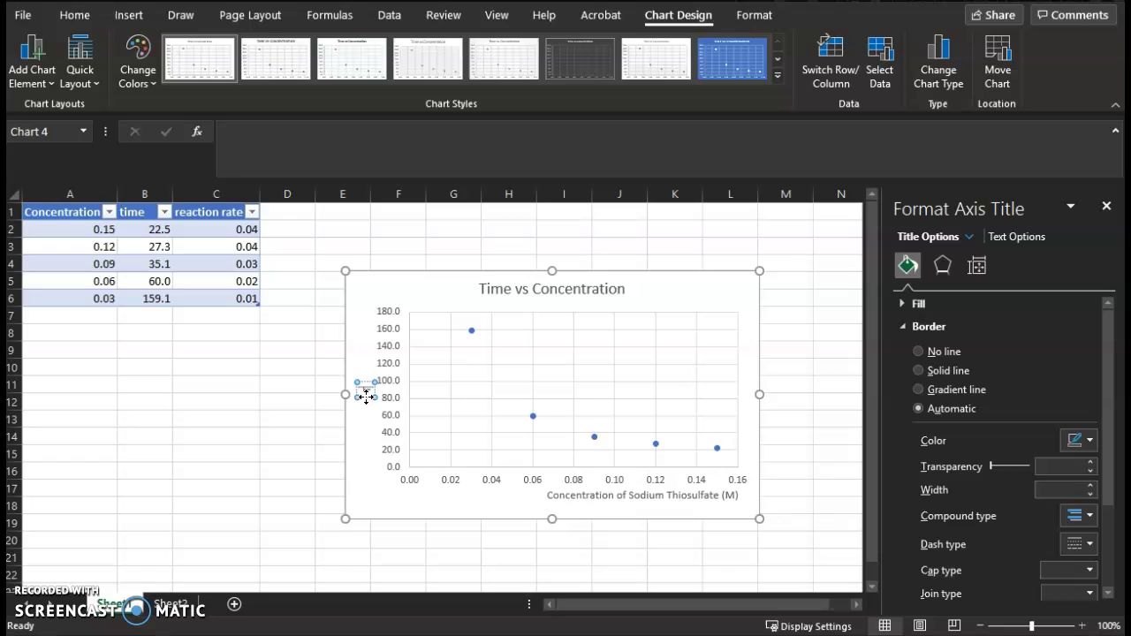
text(Time (s))
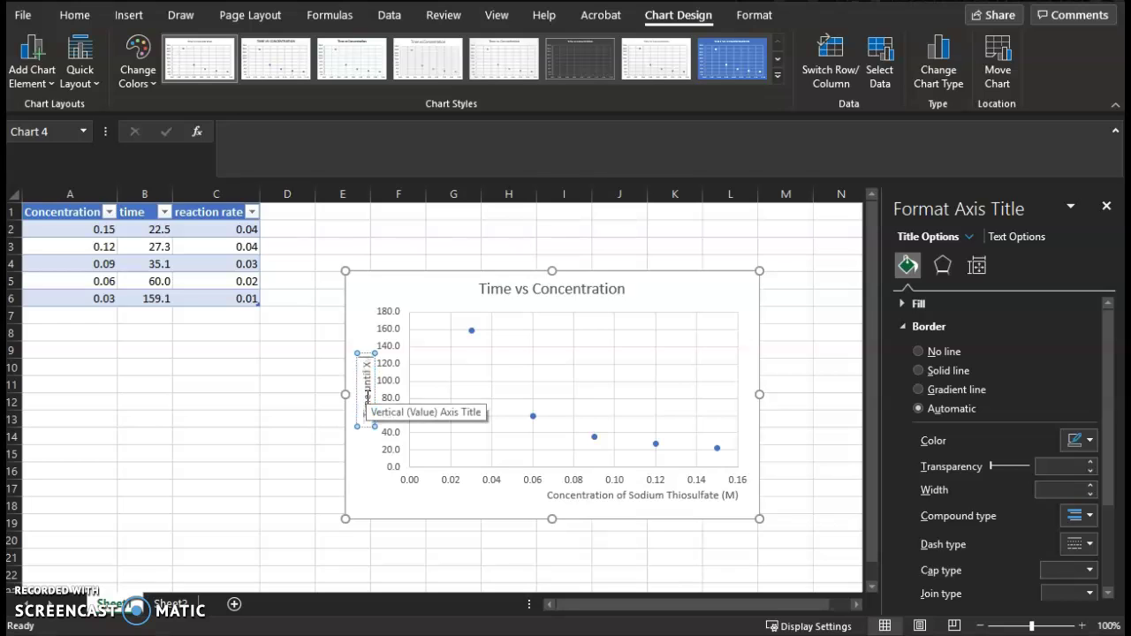
text( Obscu)
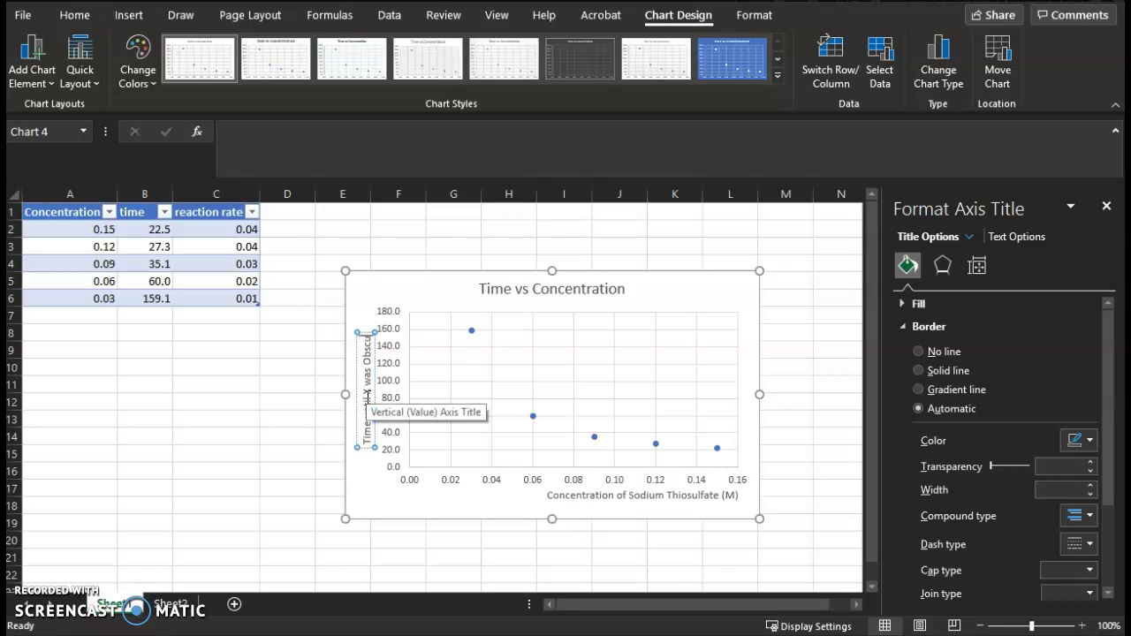
text(red (s))
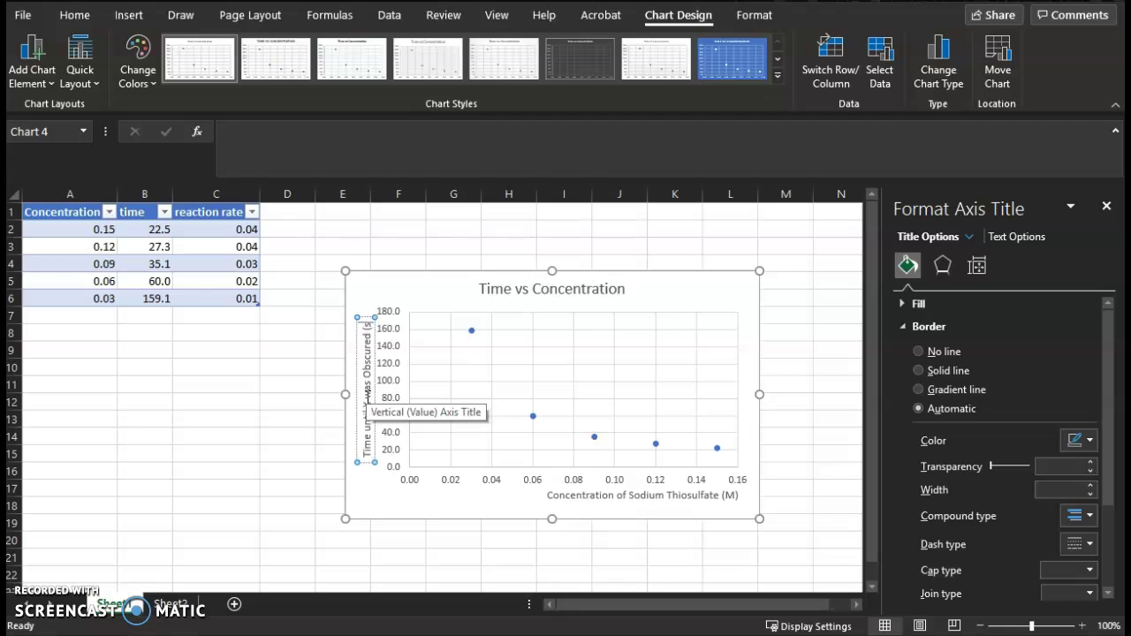
Step: Reposition the horizontal axis title beneath the chart
click(687, 303)
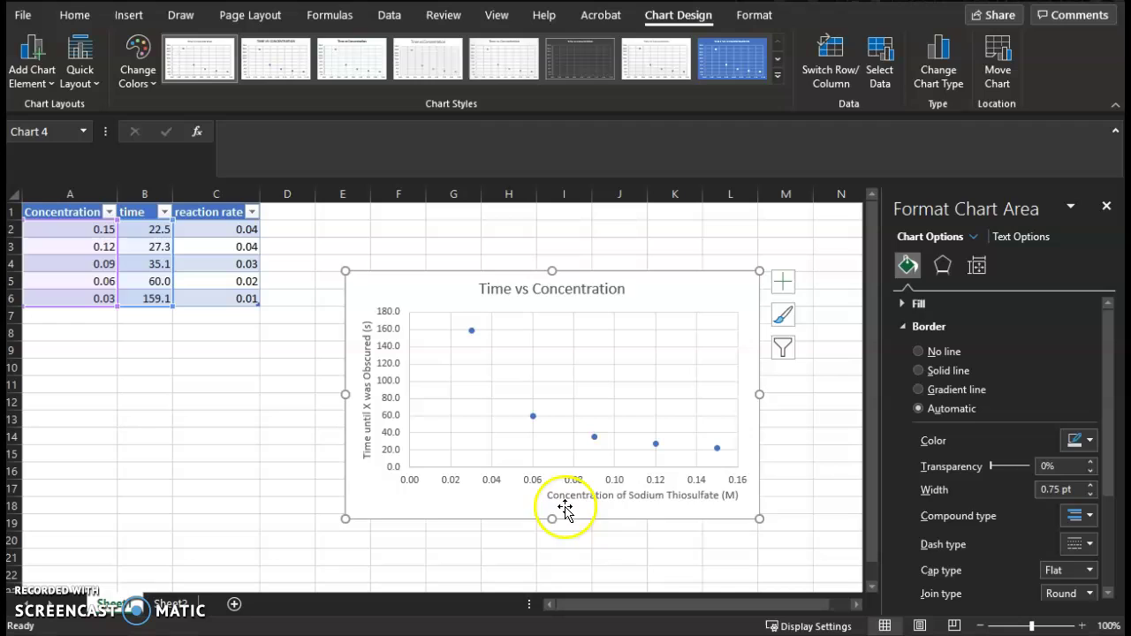
click(631, 493)
drag(635, 485, 559, 491)
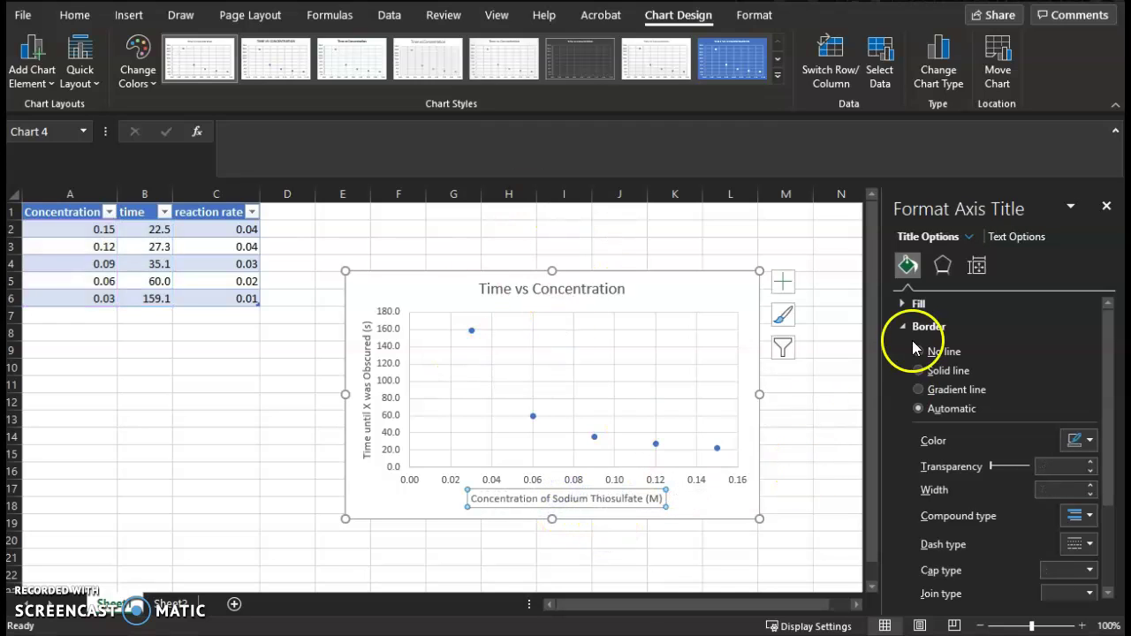
Step: Add a trendline to the scatter series and open its More Options settings
click(783, 284)
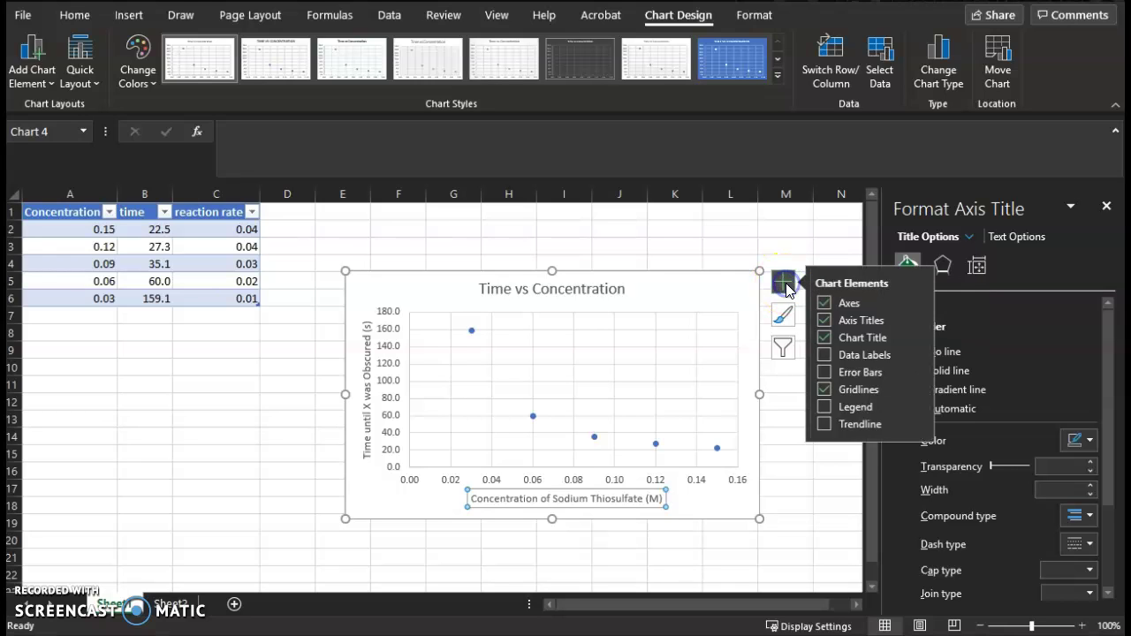
click(916, 427)
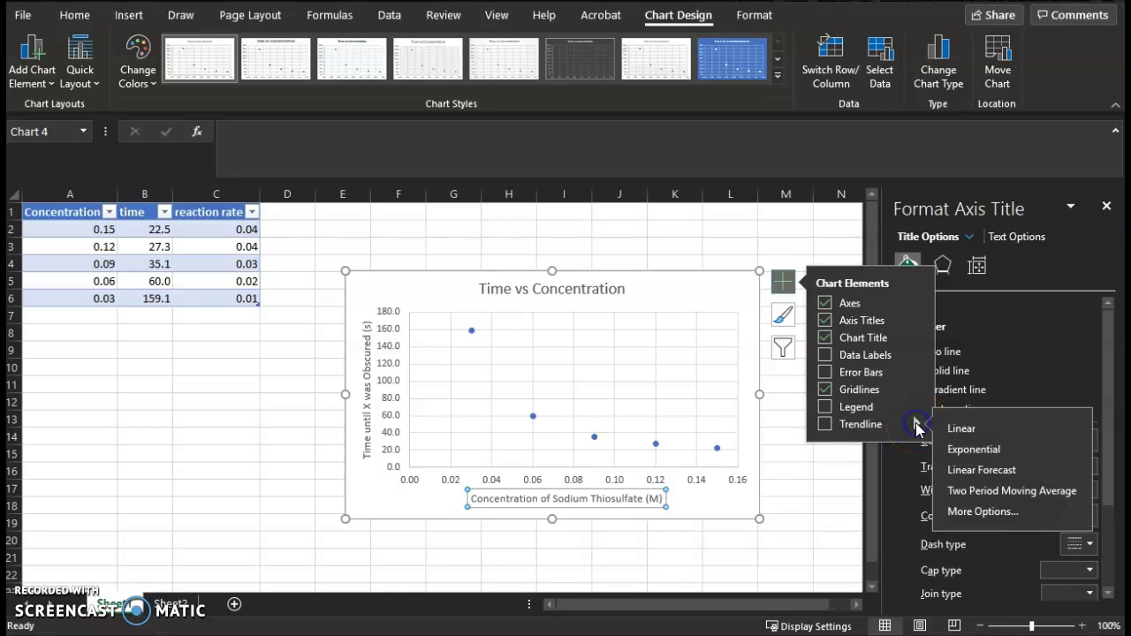
click(981, 518)
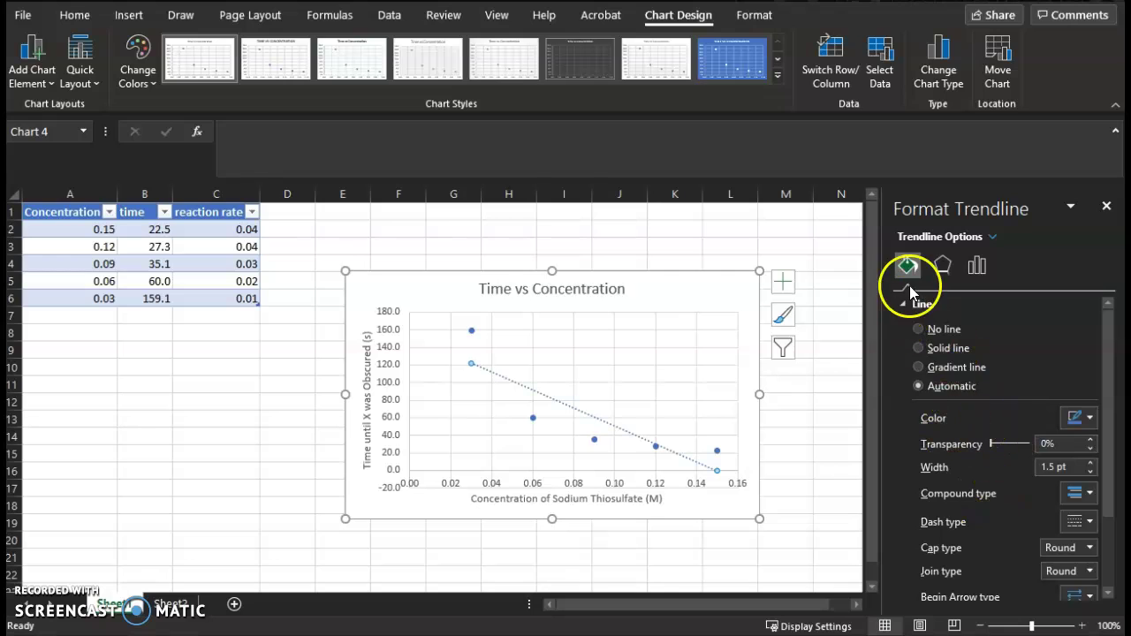
Step: Preview exponential, logarithmic, polynomial, power and moving-average trendlines, returning to Power
click(977, 267)
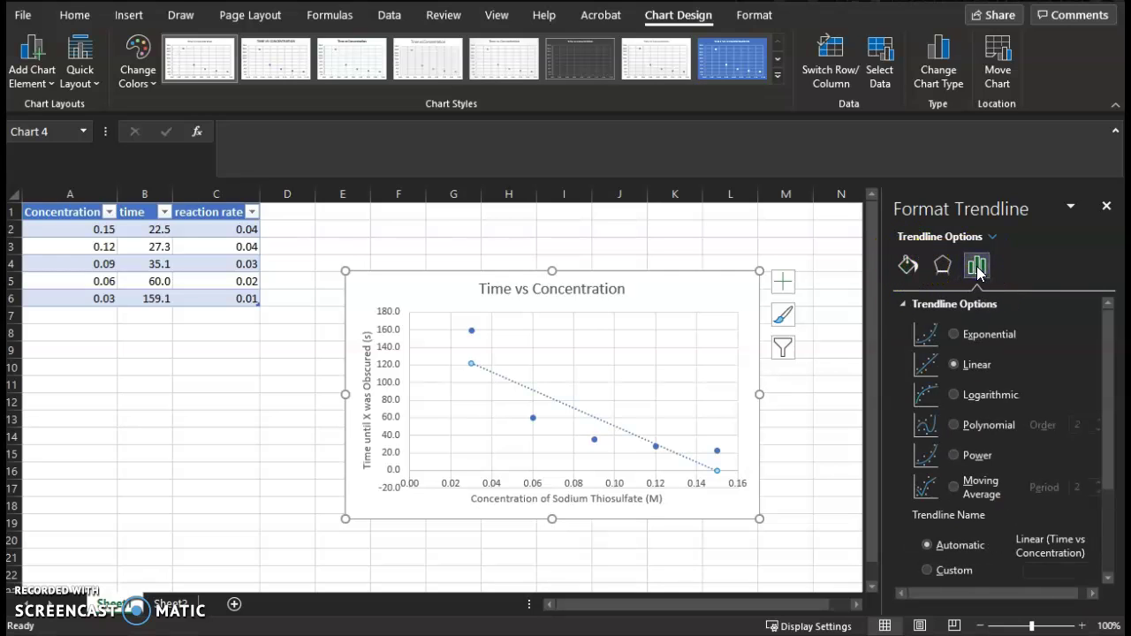
click(954, 334)
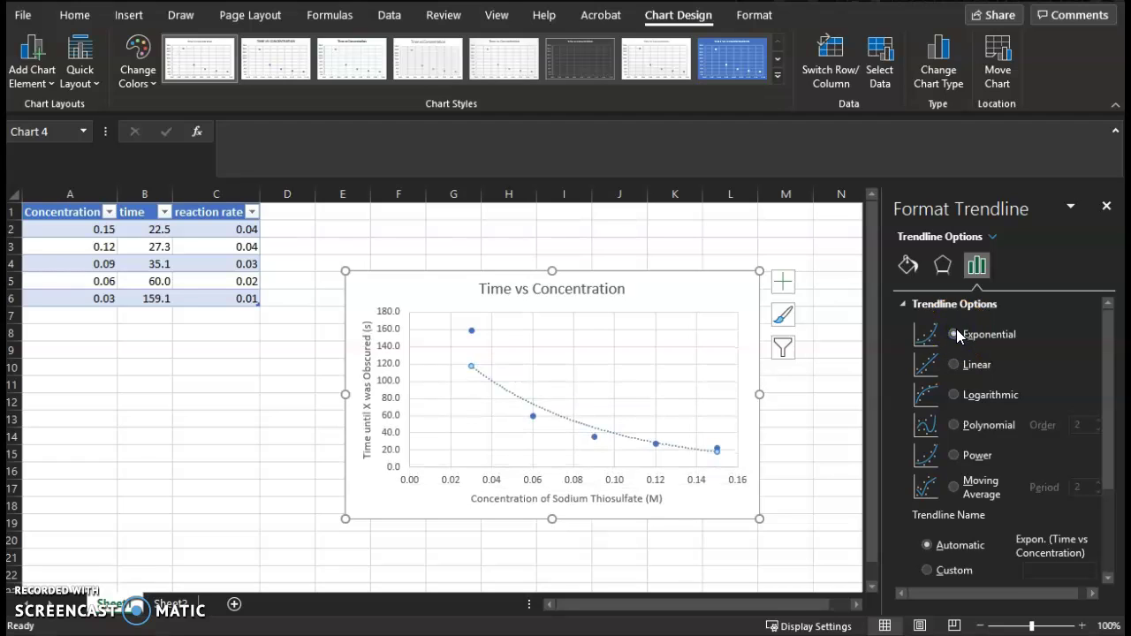
click(953, 395)
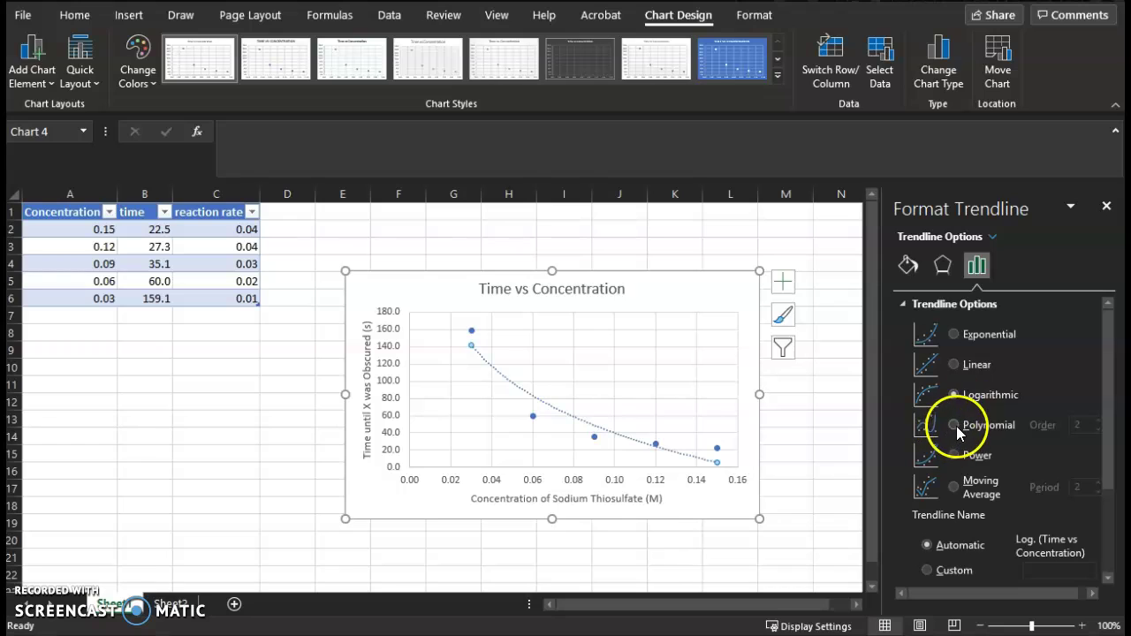
click(954, 425)
click(956, 456)
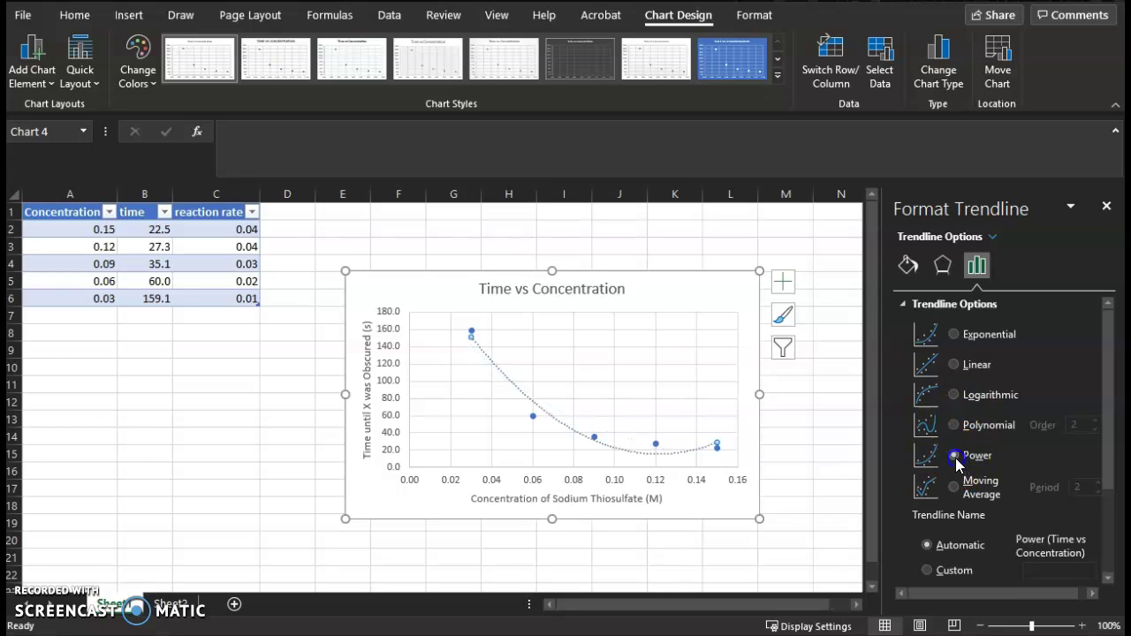
click(953, 488)
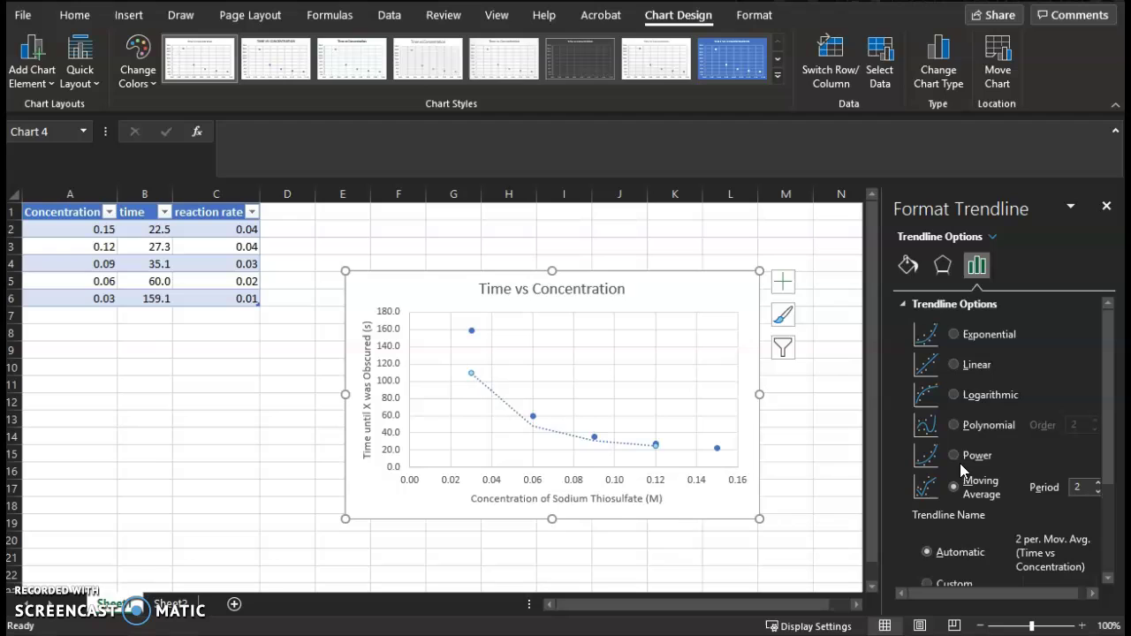
click(955, 455)
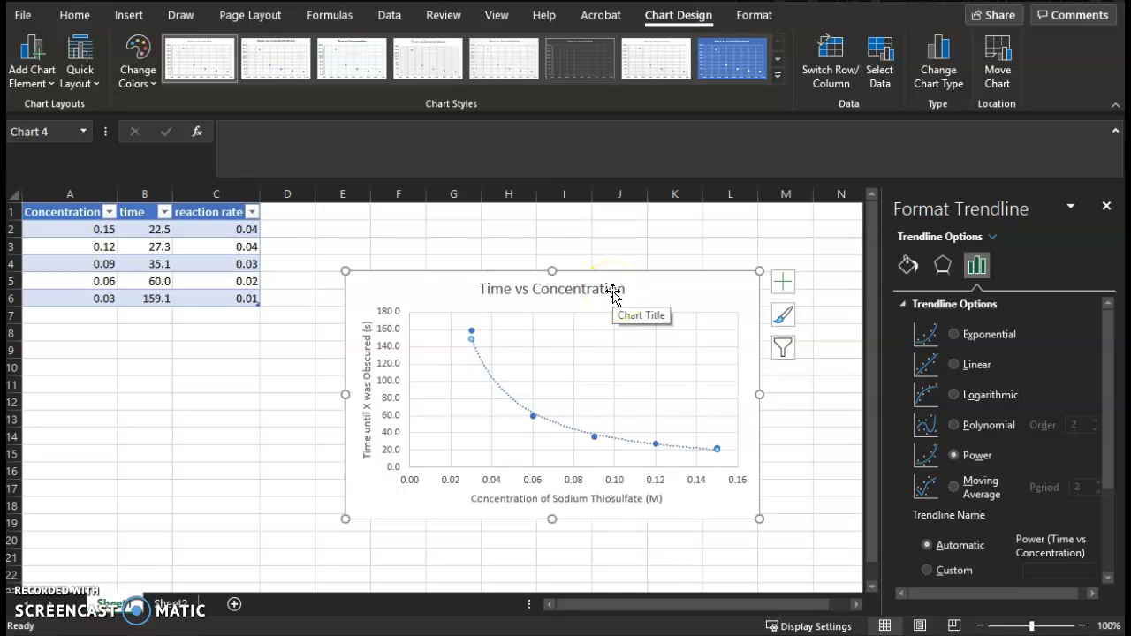
Step: Compare exponential, linear, logarithmic and polynomial fits again before settling on Power
click(951, 333)
click(954, 363)
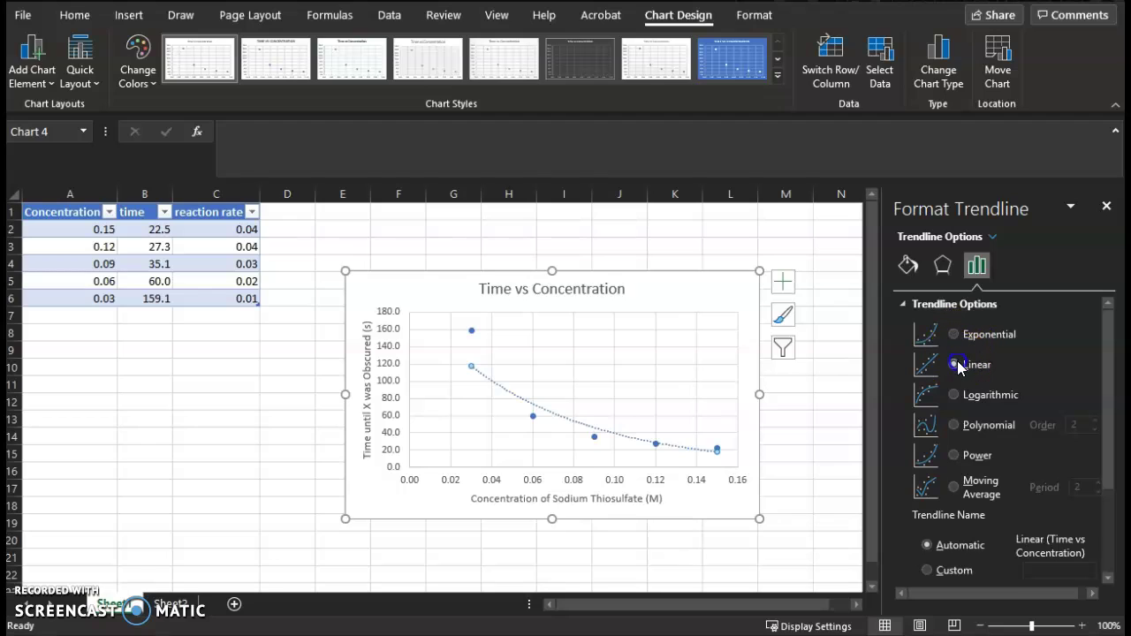
click(954, 396)
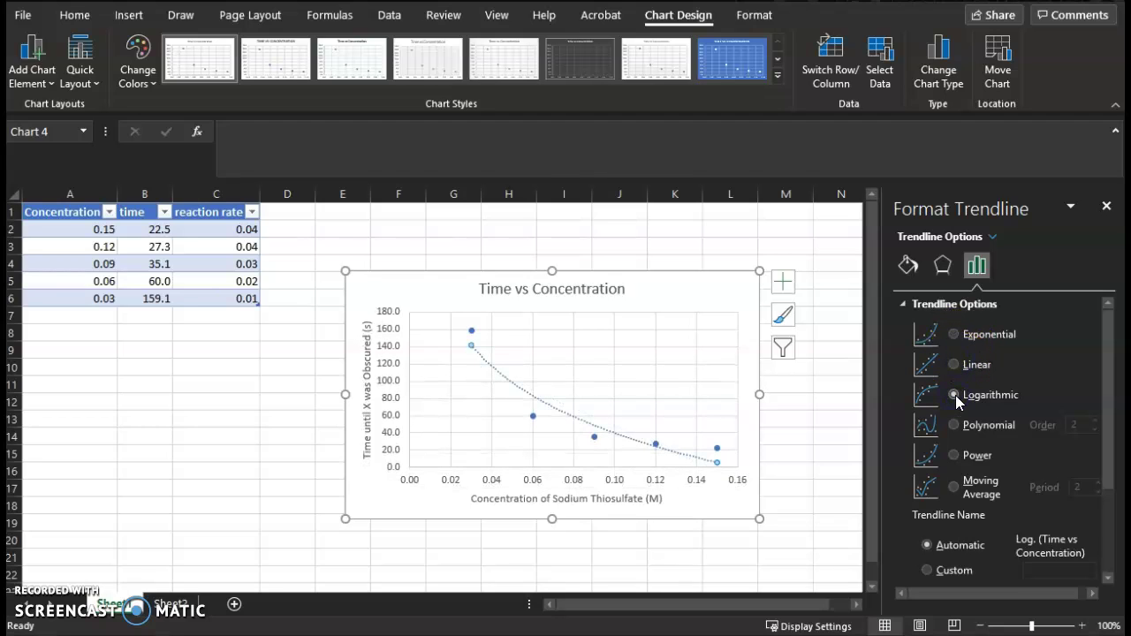
click(955, 424)
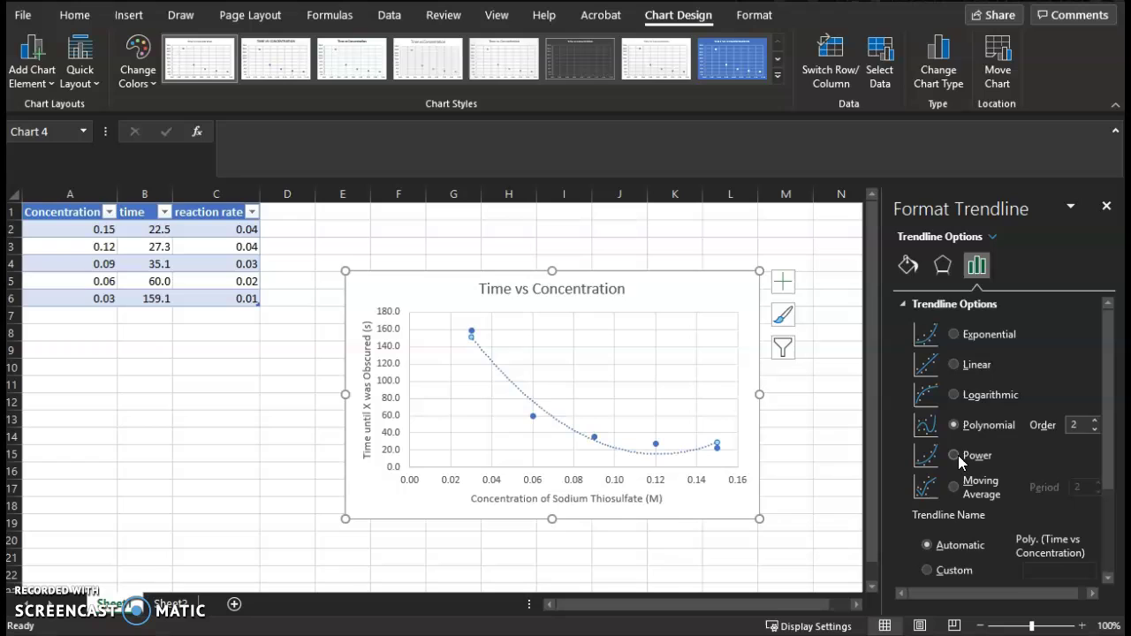
click(957, 457)
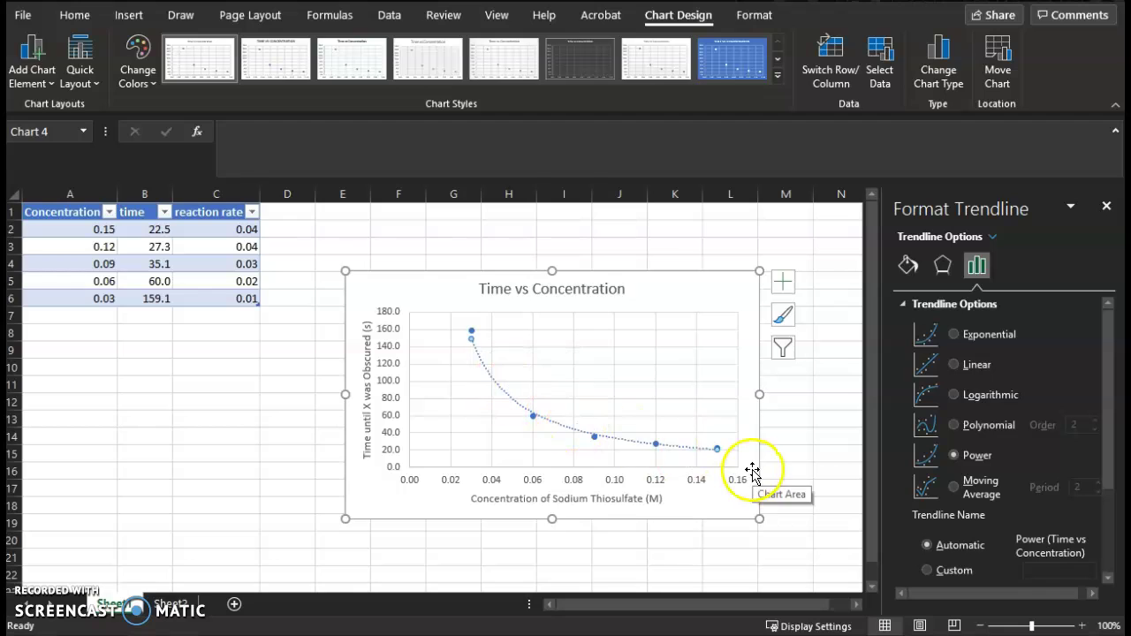
mouse_move(474, 337)
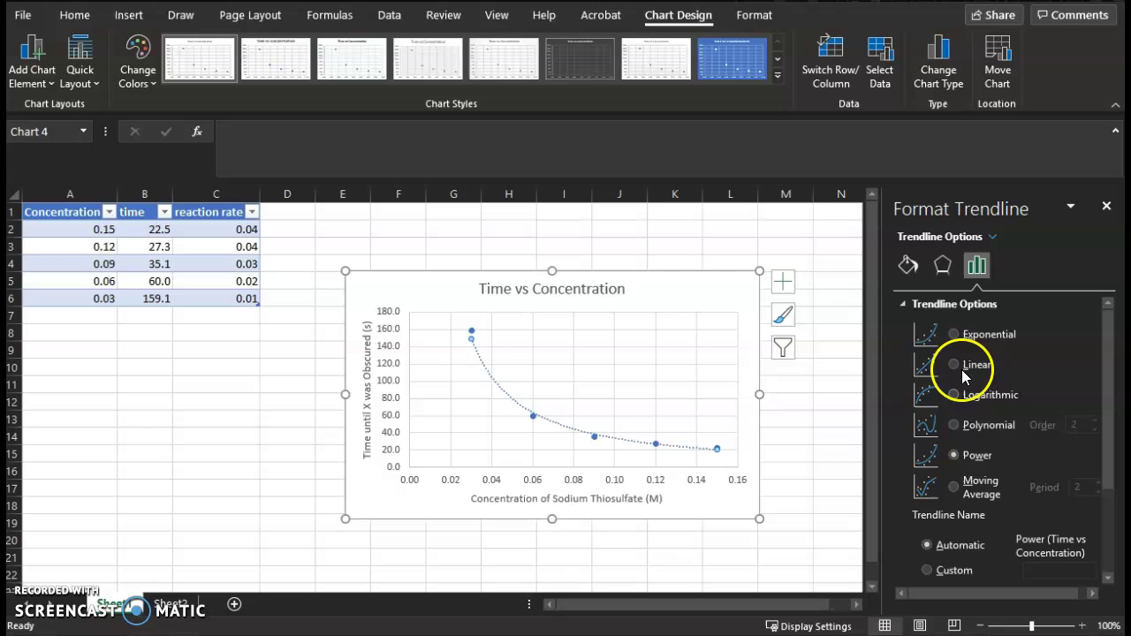
Step: Display the trendline equation on the chart and move it to the plot's top right
scroll(972, 376, down, 4)
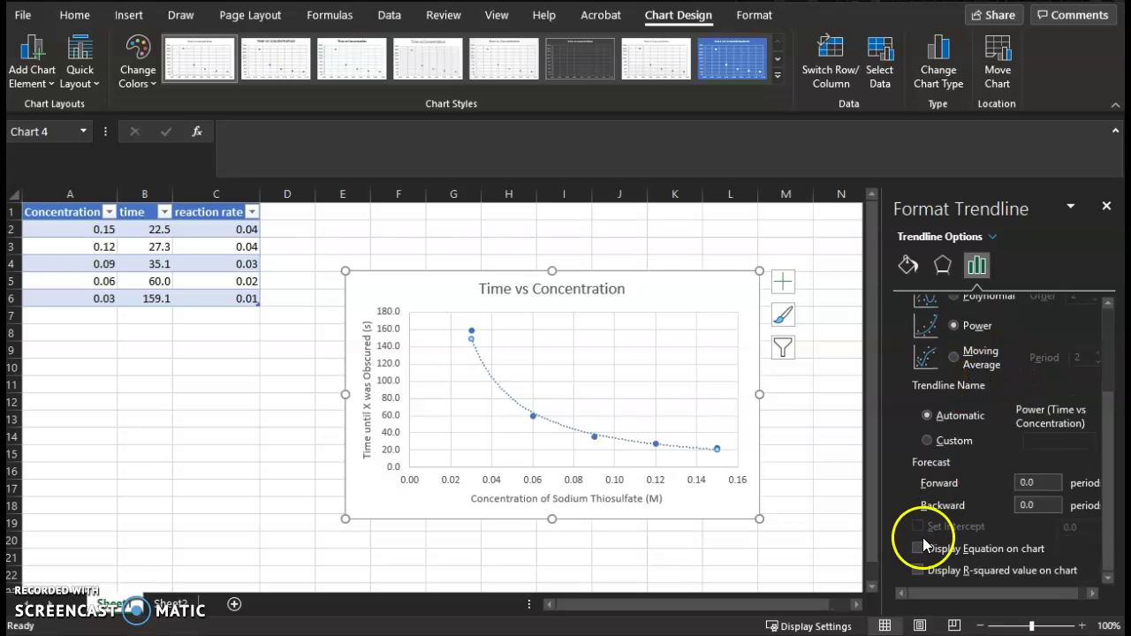
click(920, 548)
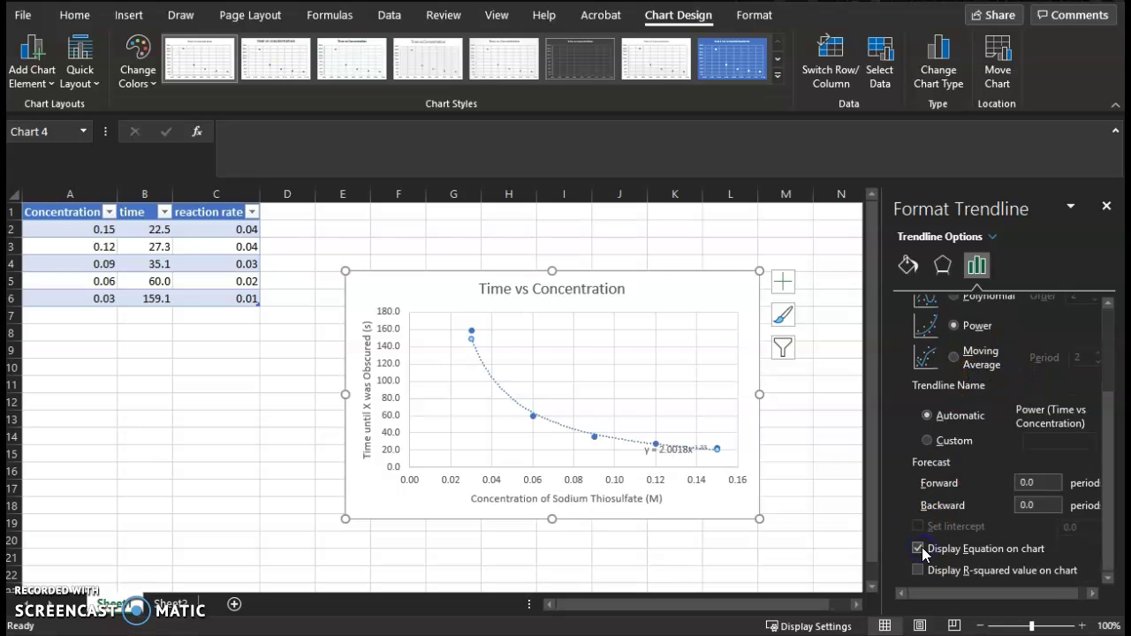
click(670, 449)
drag(682, 439, 685, 412)
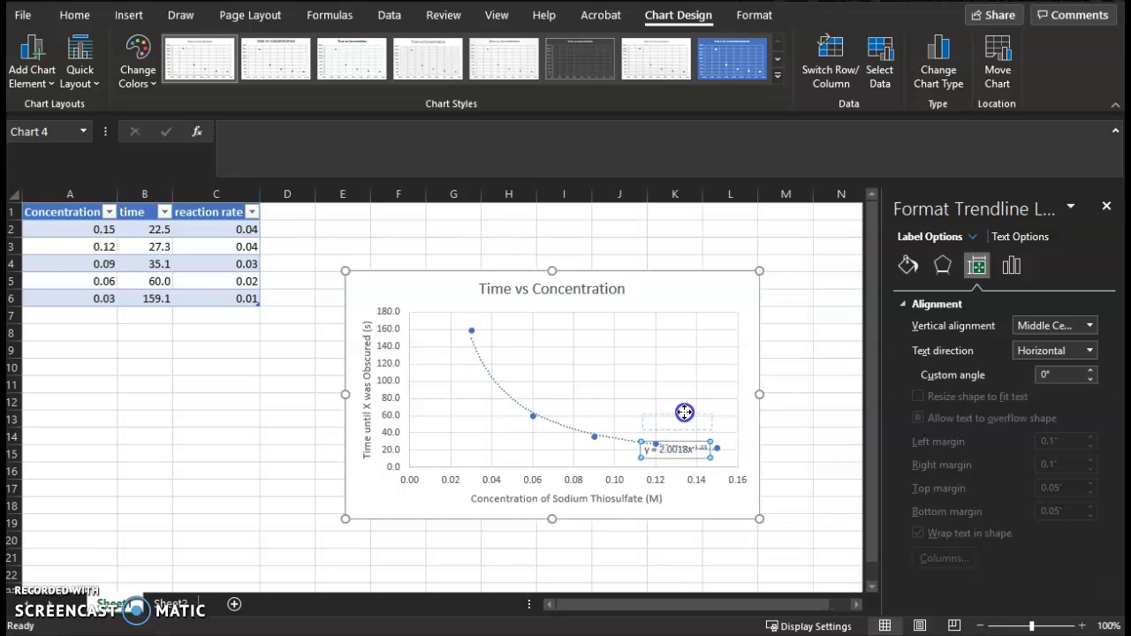
drag(657, 330, 654, 331)
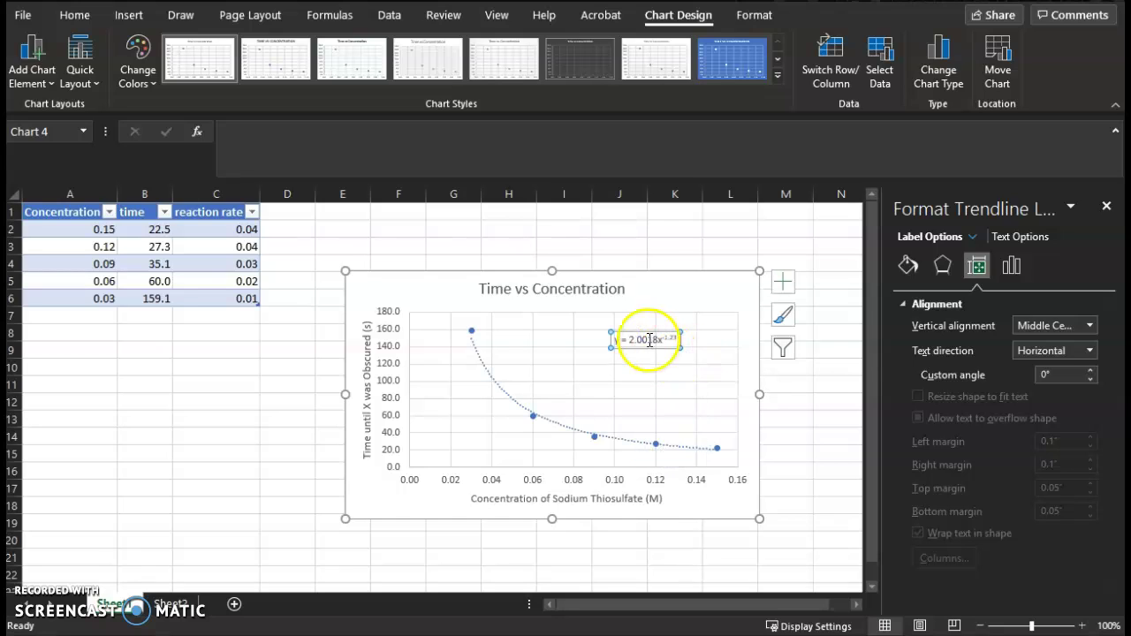
Step: Enlarge the equation text y = 2.0018x^-1.23 to 16 pt
click(647, 339)
triple_click(648, 339)
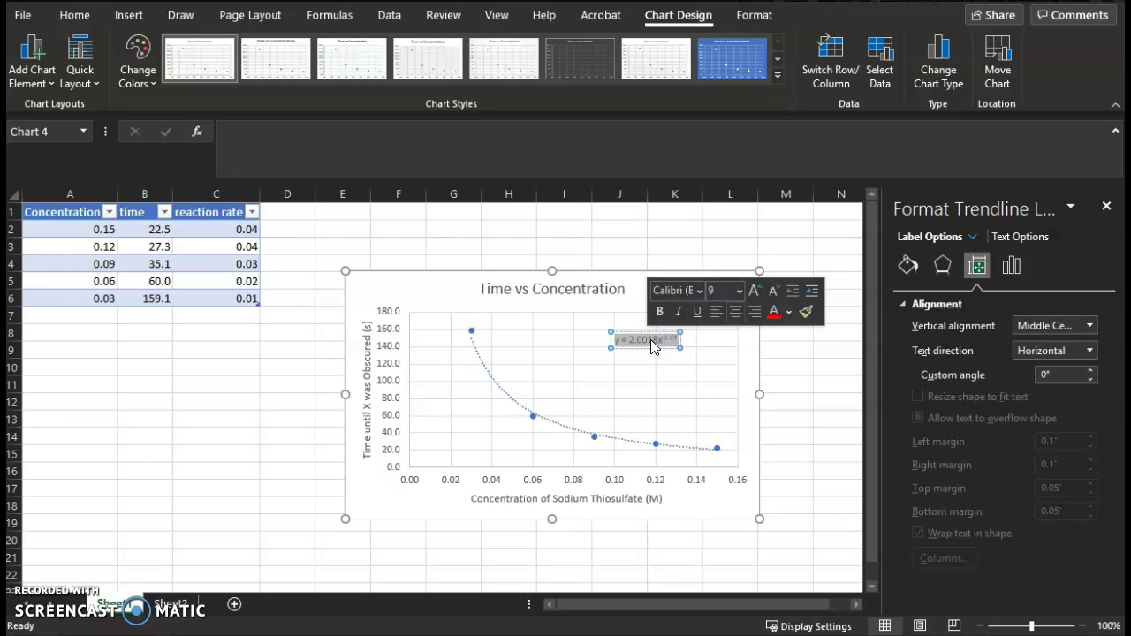
click(680, 315)
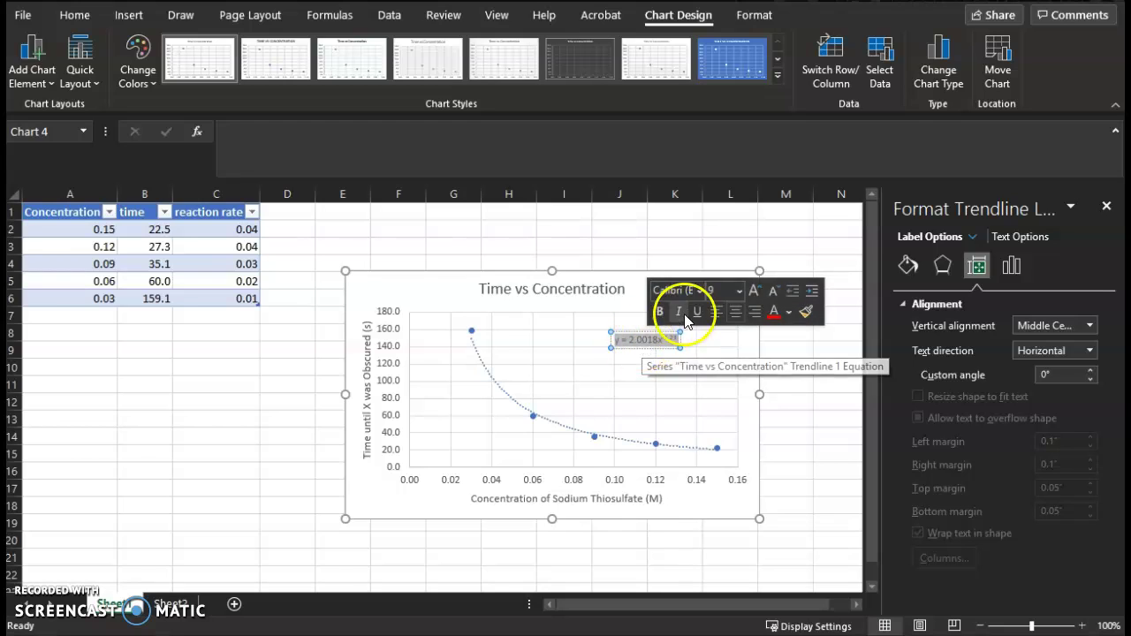
click(753, 290)
click(753, 291)
click(753, 290)
click(752, 291)
click(753, 291)
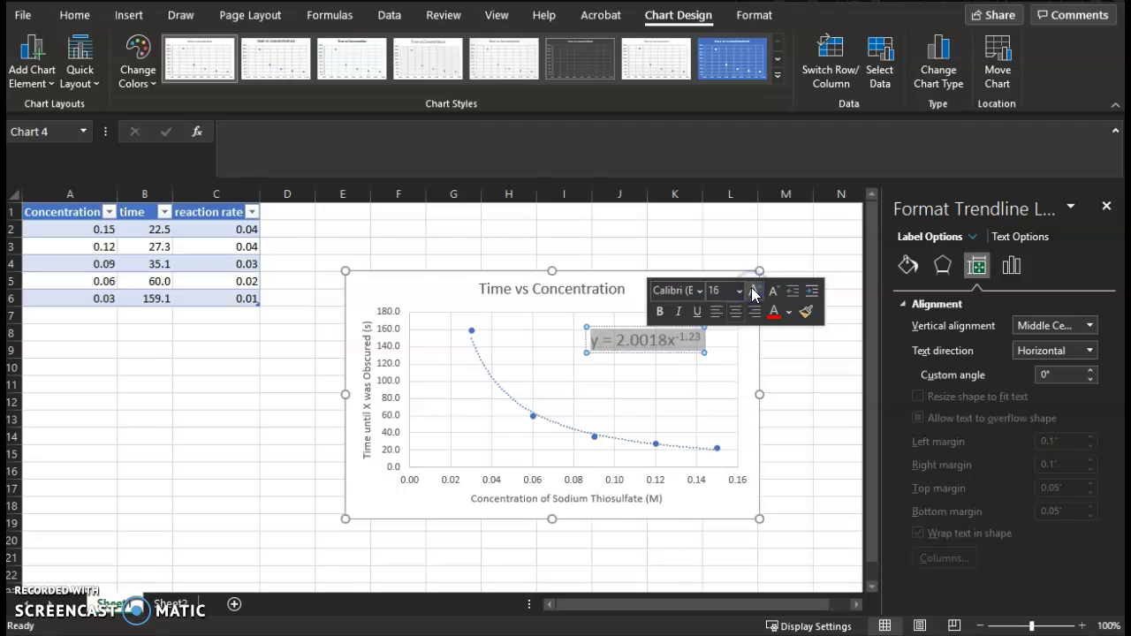
click(747, 374)
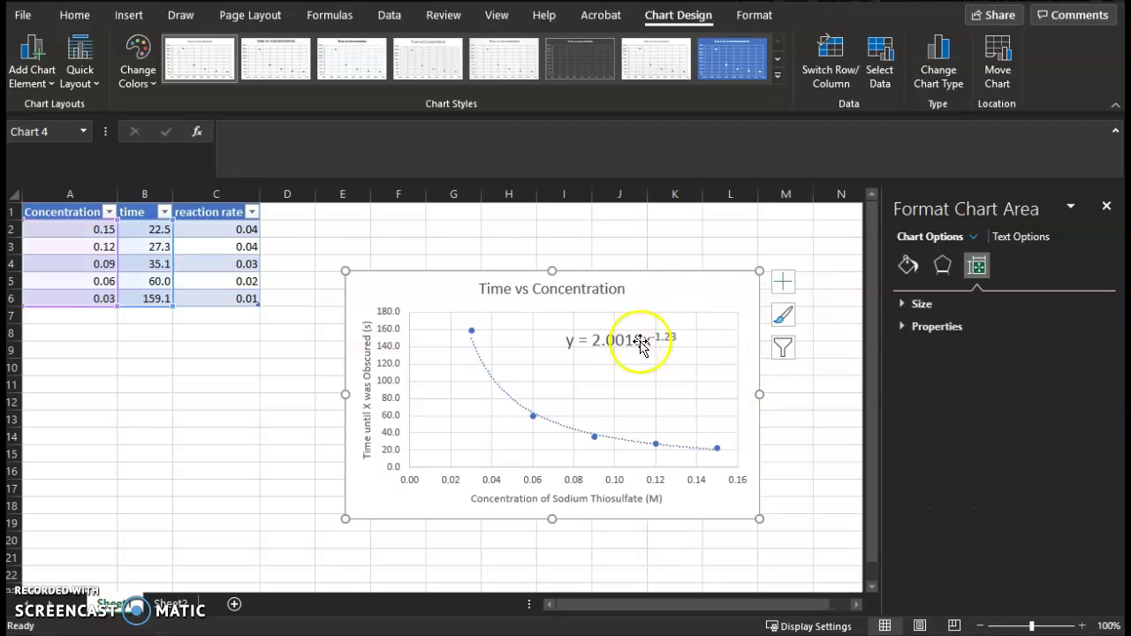
click(673, 298)
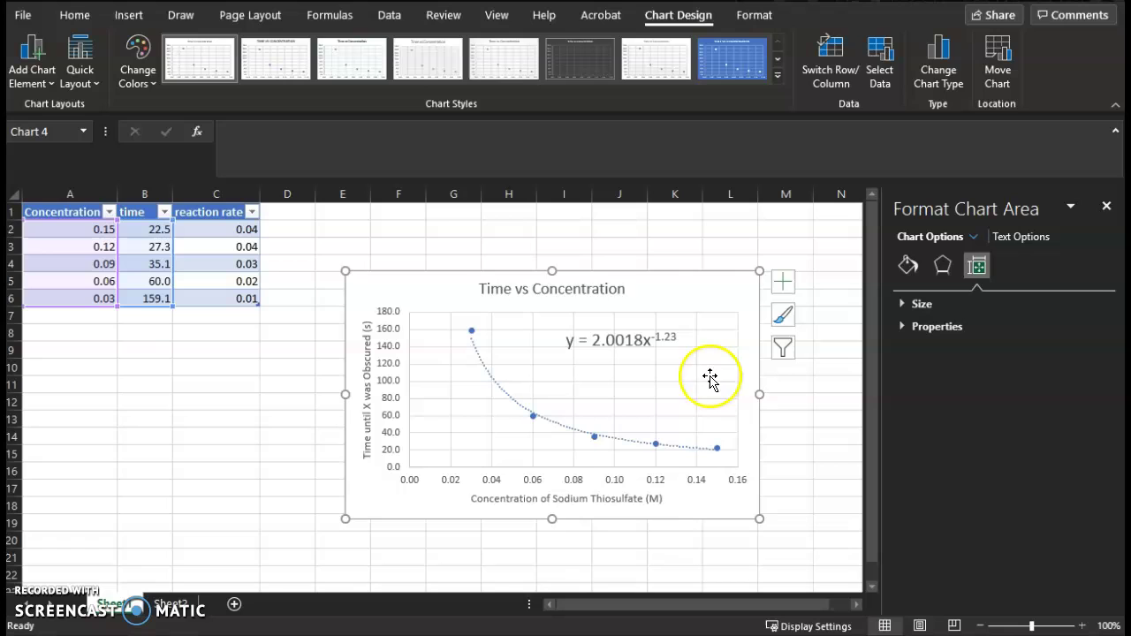
click(703, 300)
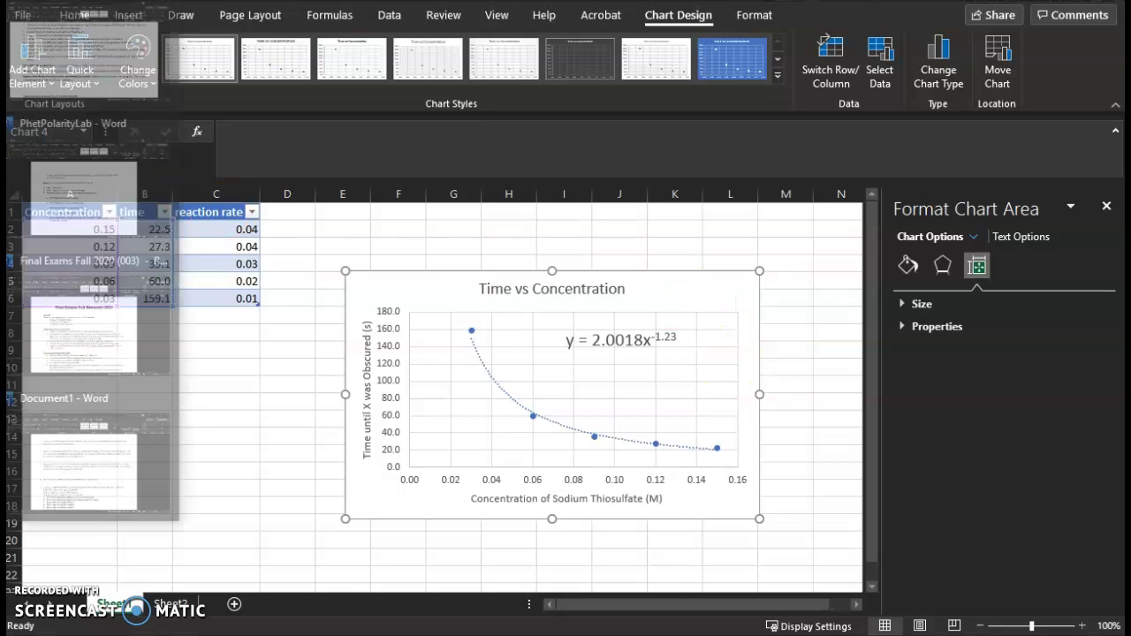
Step: Paste the Time vs Concentration chart under question 4 in Document1 and centre it
click(120, 456)
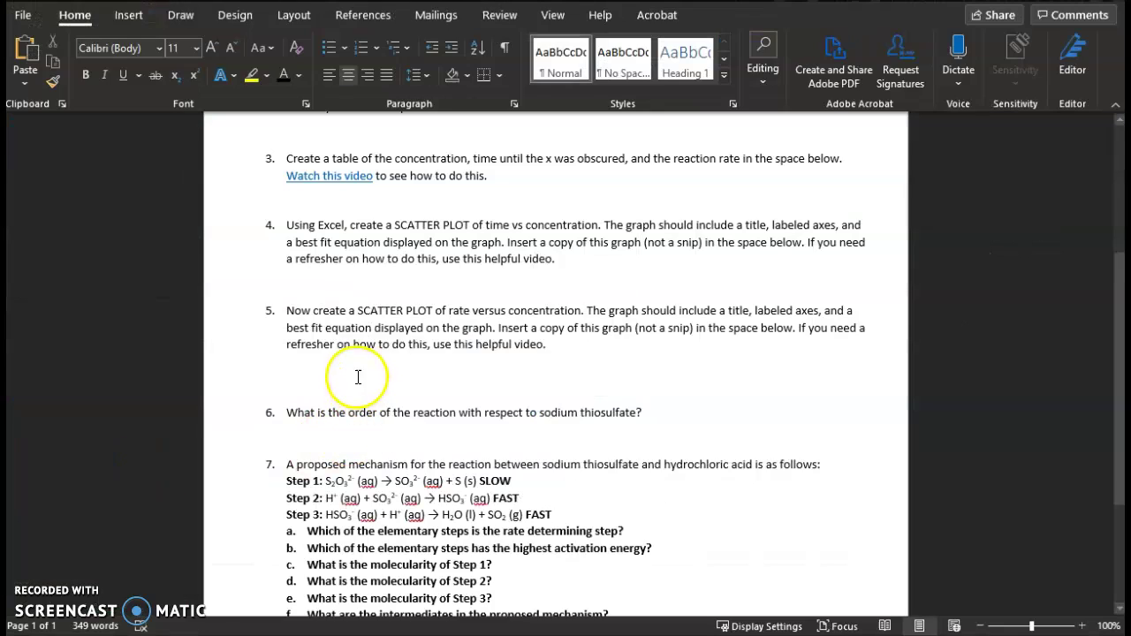
key(ctrl+v)
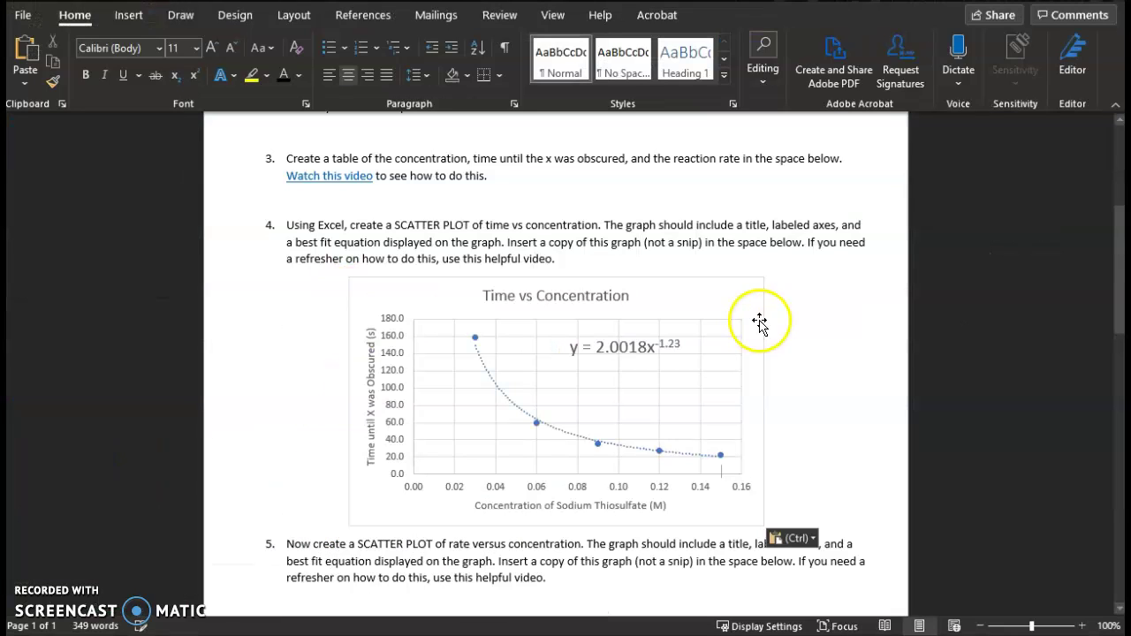
click(424, 293)
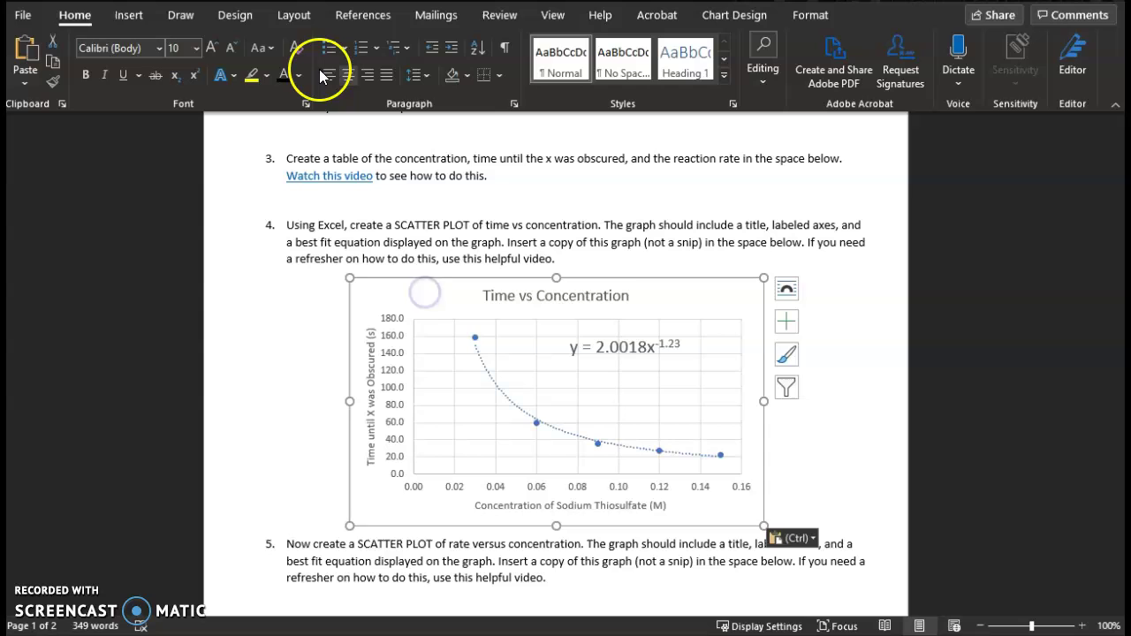
click(329, 78)
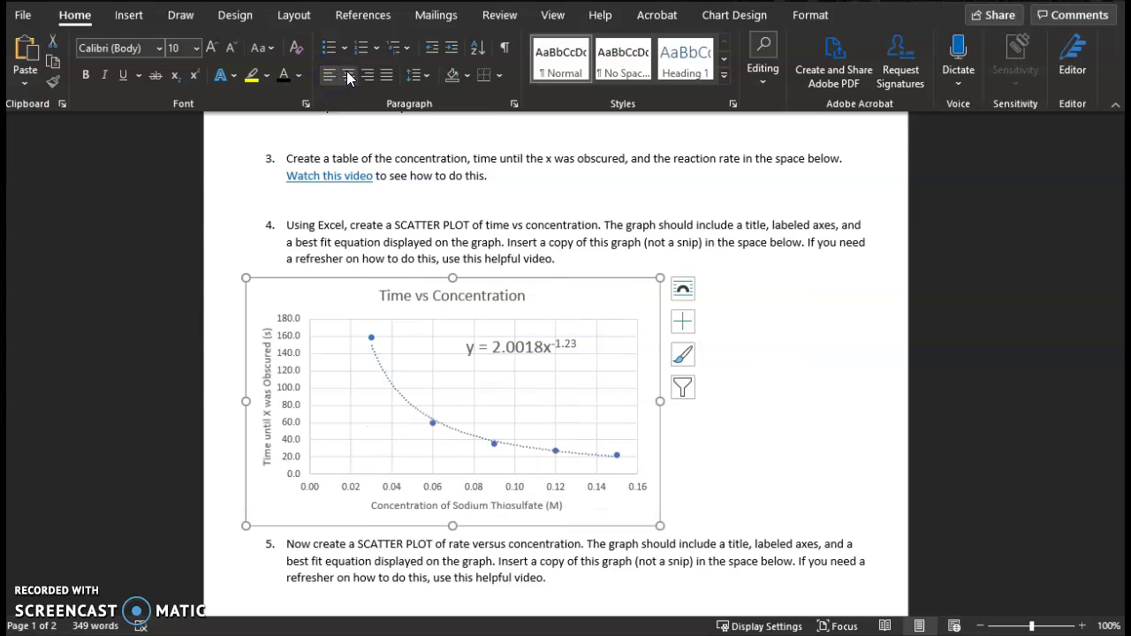
click(349, 76)
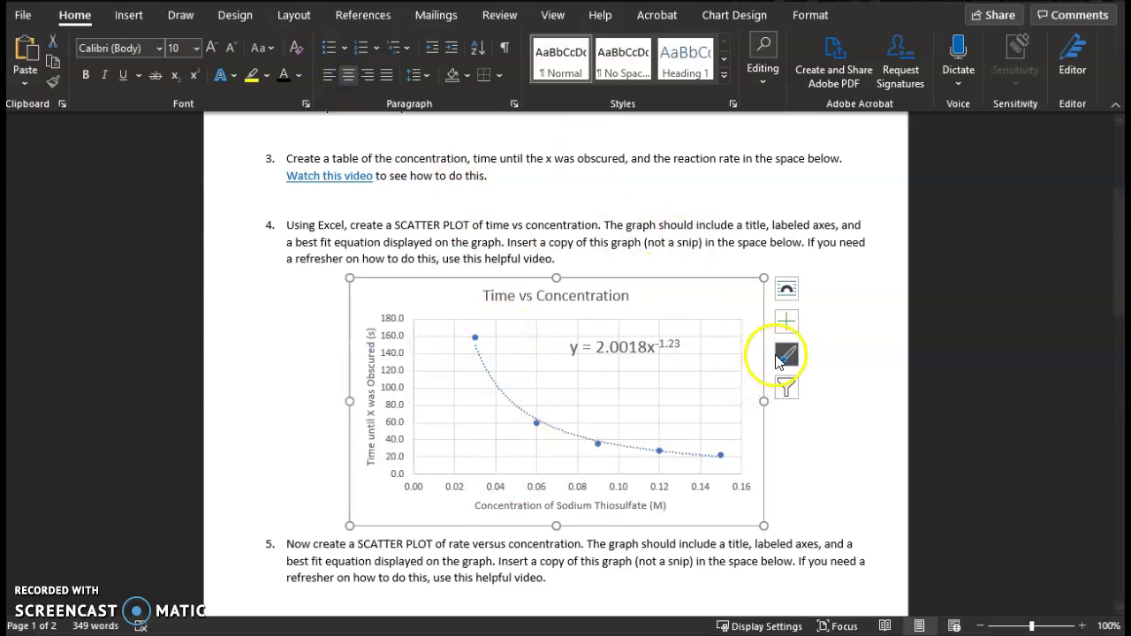